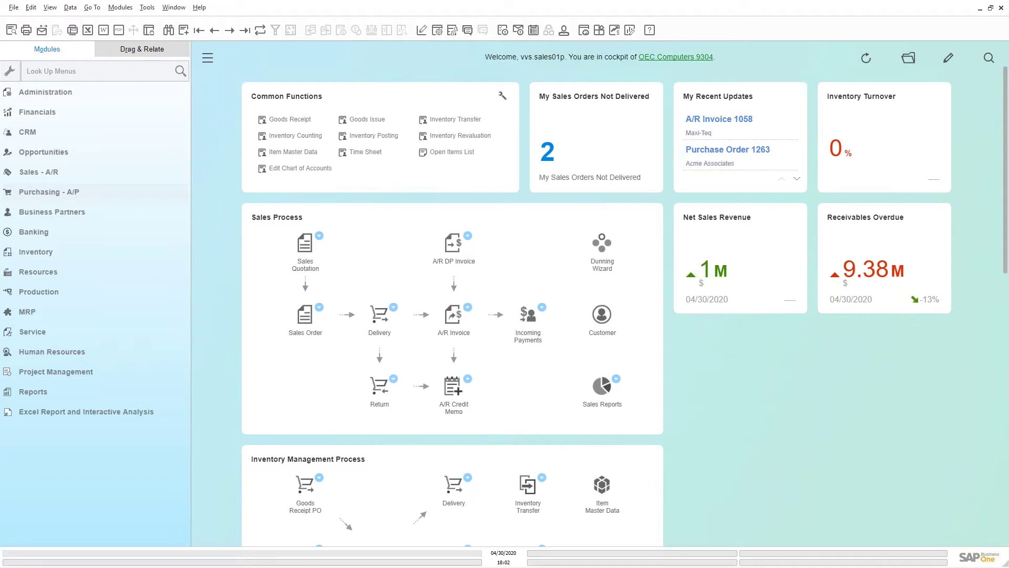
Browse the Financials module's financial reports to locate the Cash Flow report, and collapse the report list again
left_click(50, 112)
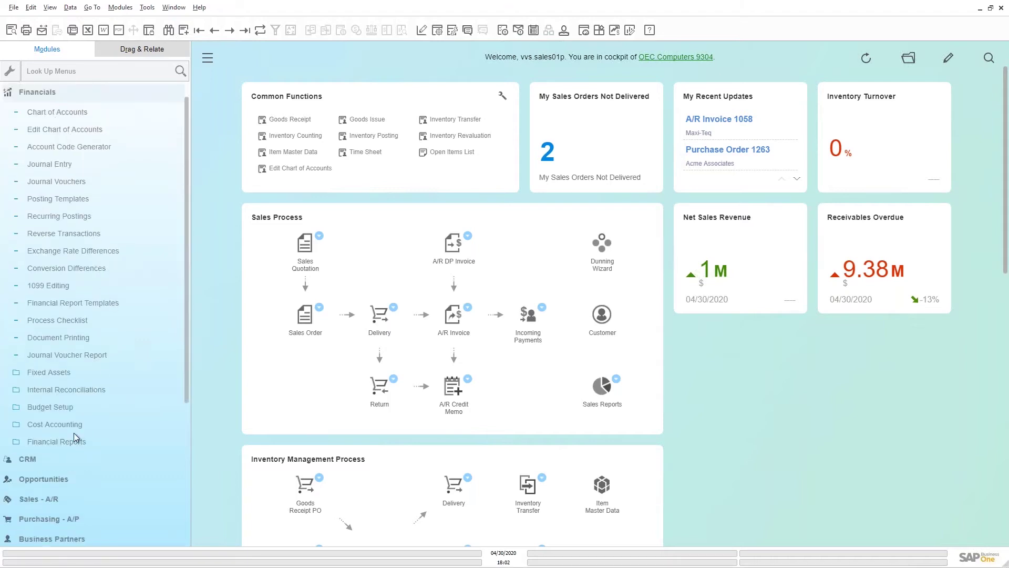
left_click(56, 442)
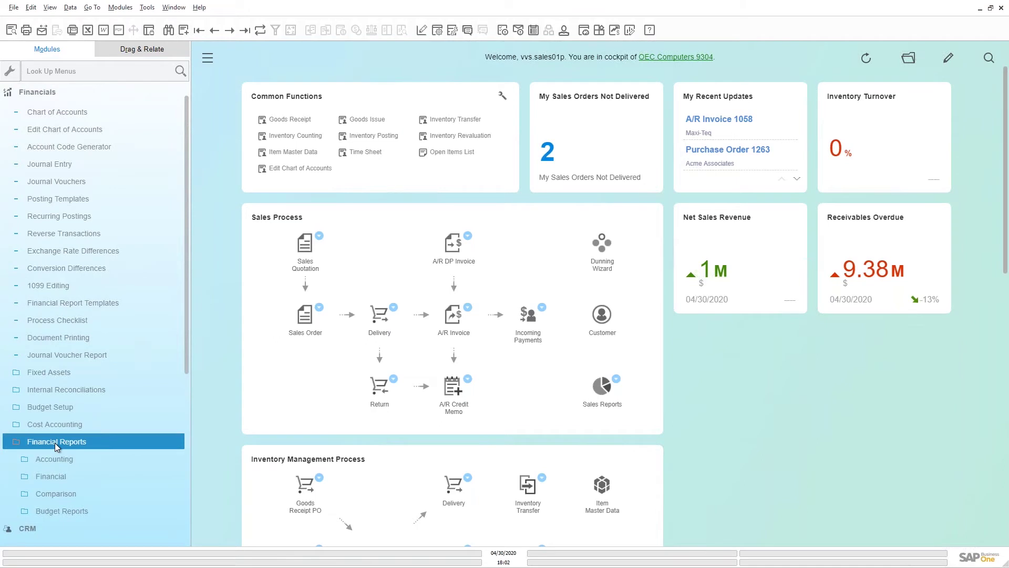
left_click(53, 477)
scroll(92, 363, "down", 4)
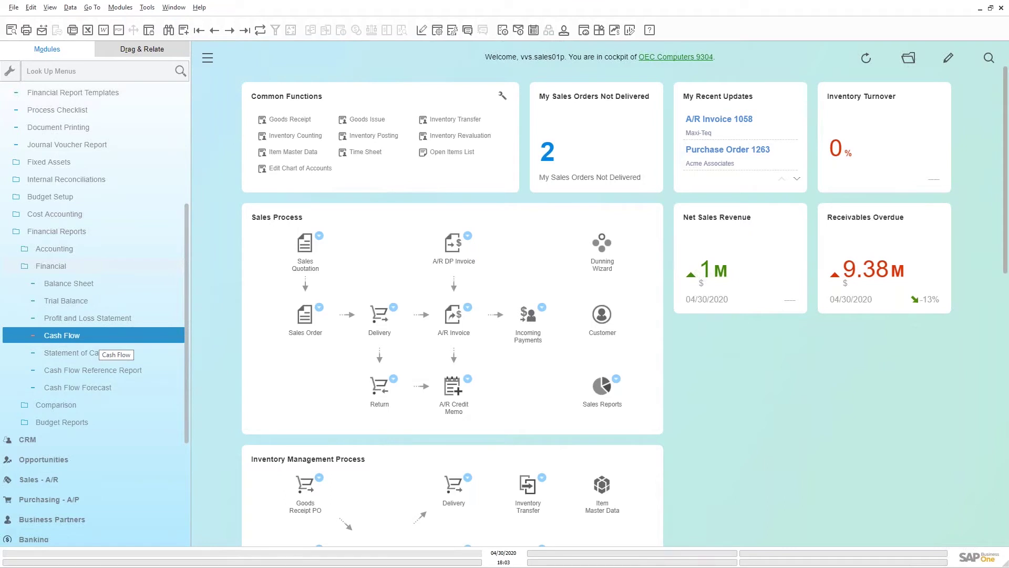
left_click(63, 234)
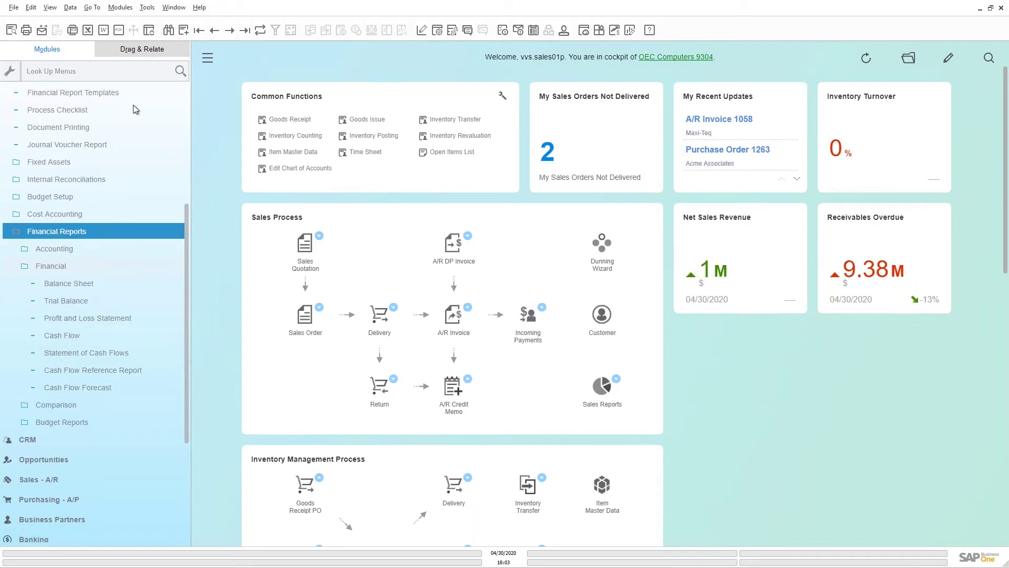
left_click(68, 112)
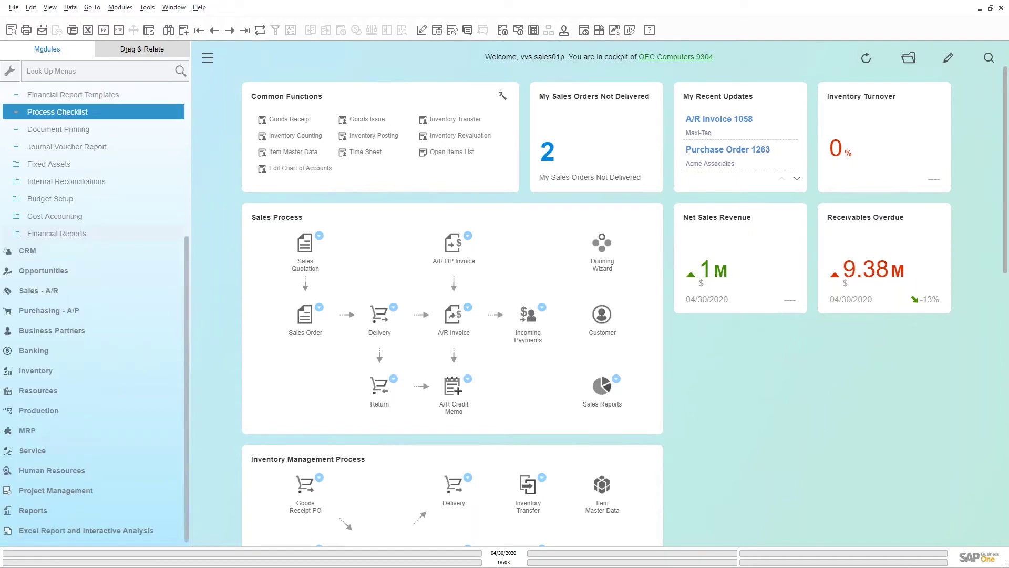
Search the menus for "cash" and open the selection criteria of the Cash Flow report under Financials
left_click(48, 71)
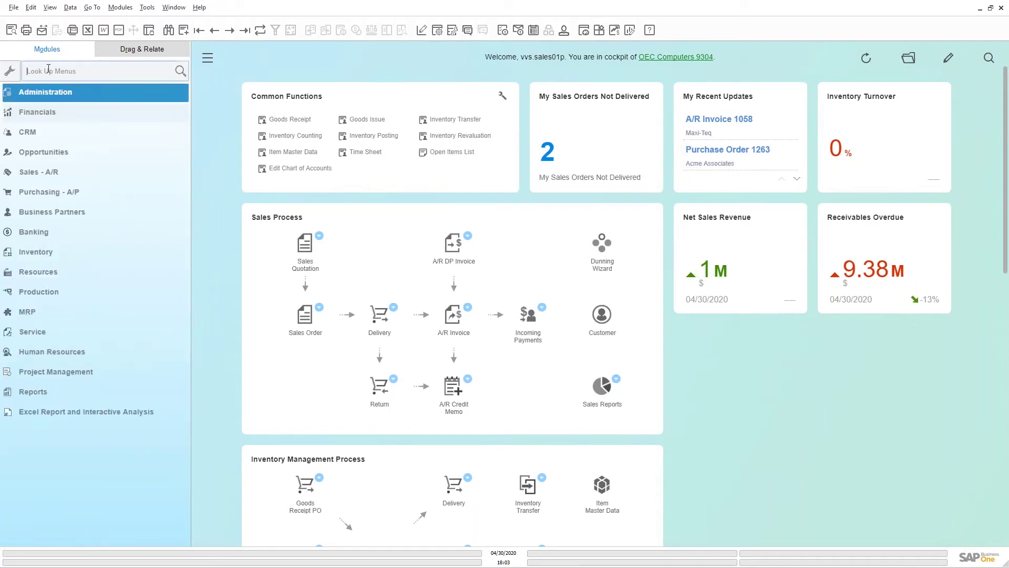
type("cash")
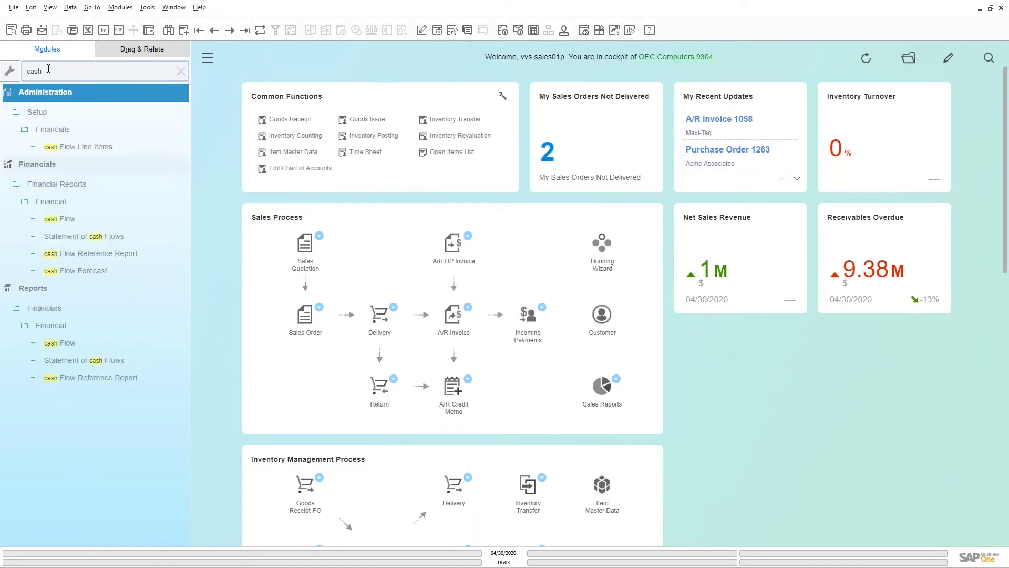
left_click(62, 220)
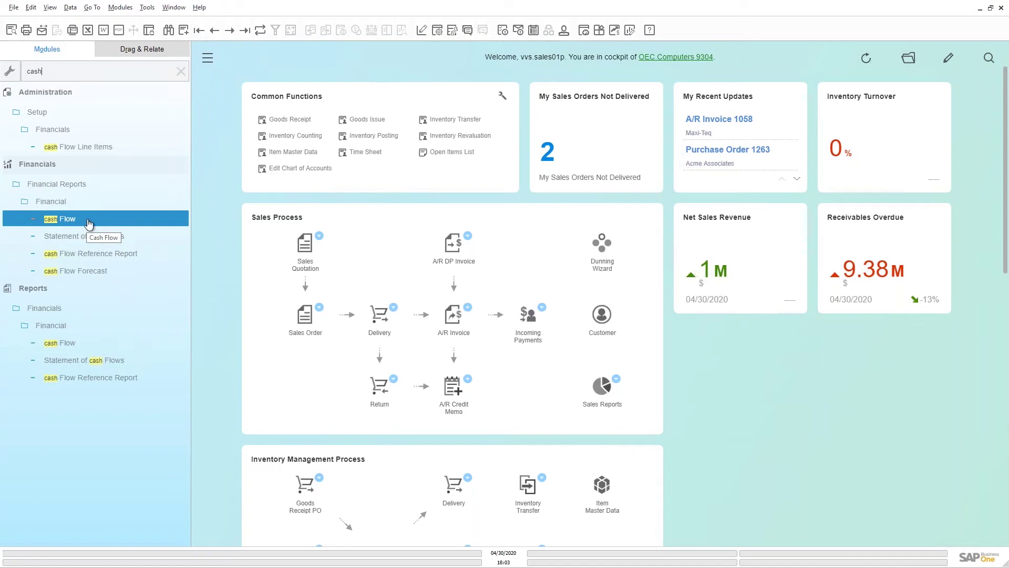
left_click(128, 275)
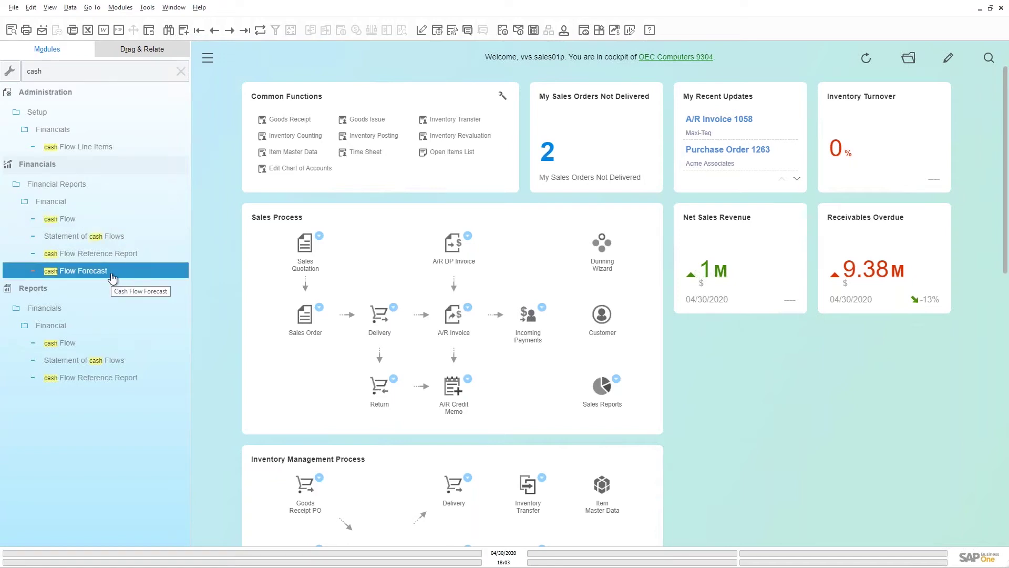
left_click(93, 221)
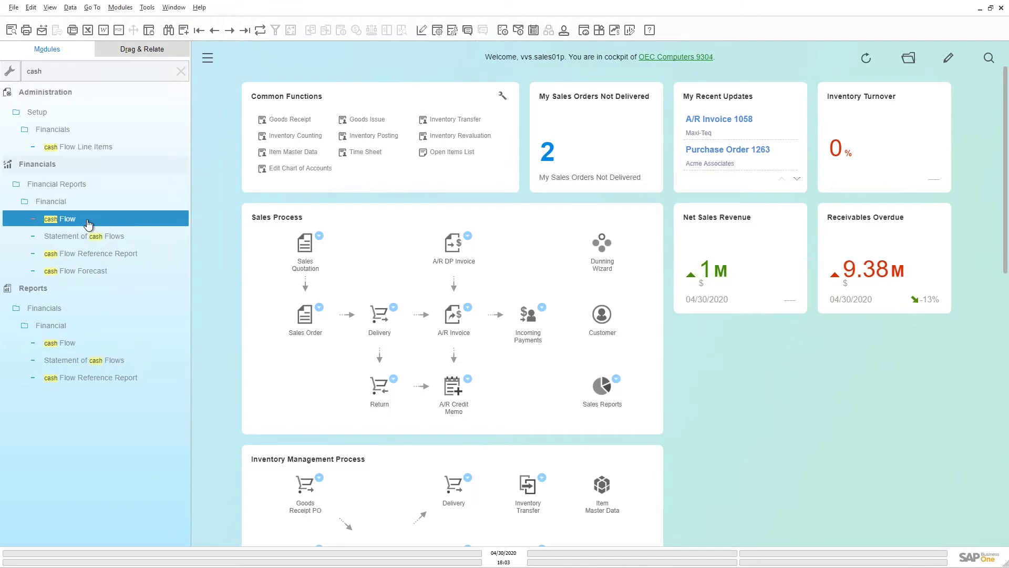
double_click(144, 220)
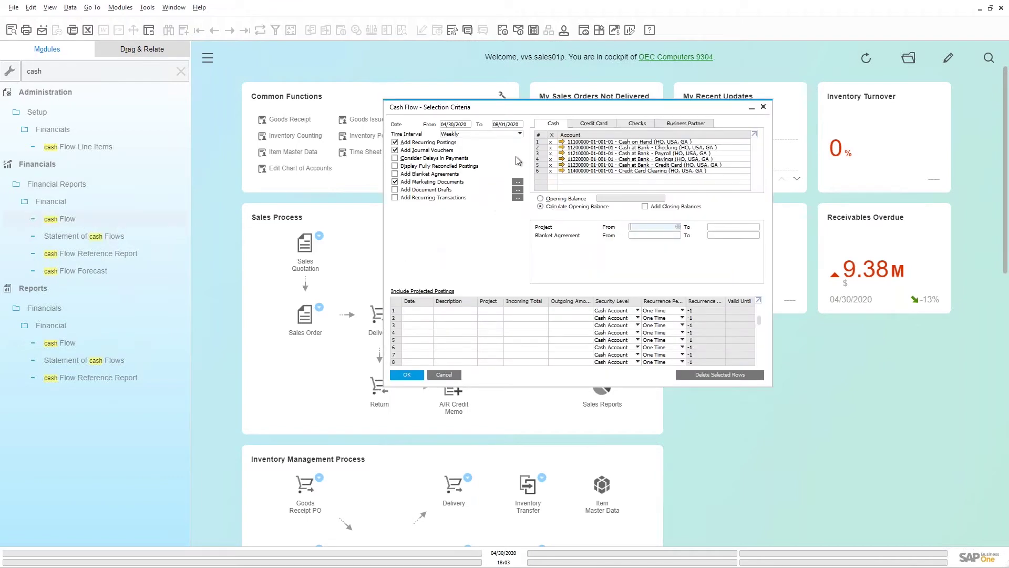
left_click_drag(524, 109, 402, 83)
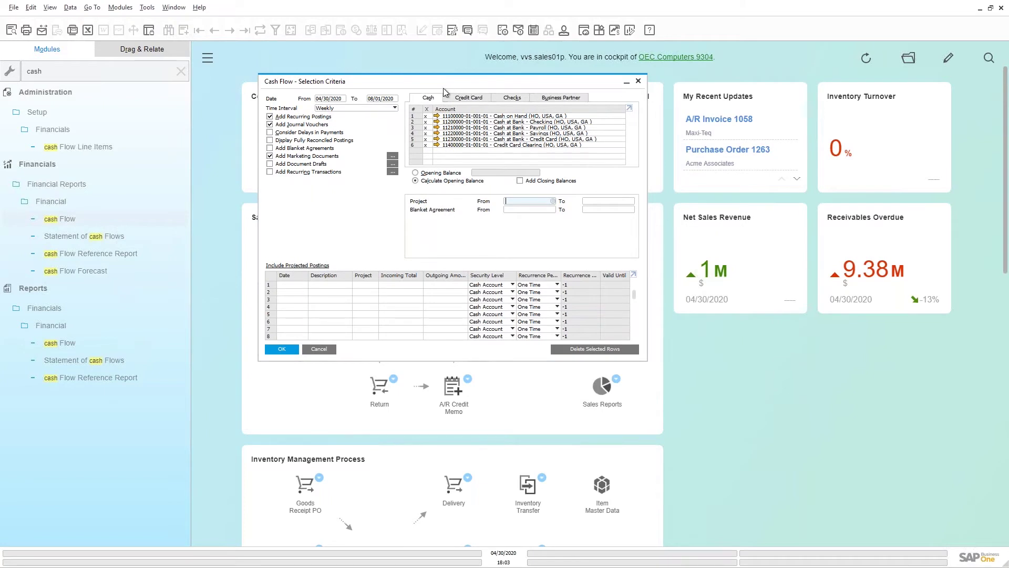
Review the credit card, checks, business partner and cash criteria for the Cash Flow report
left_click(100, 271)
left_click(470, 98)
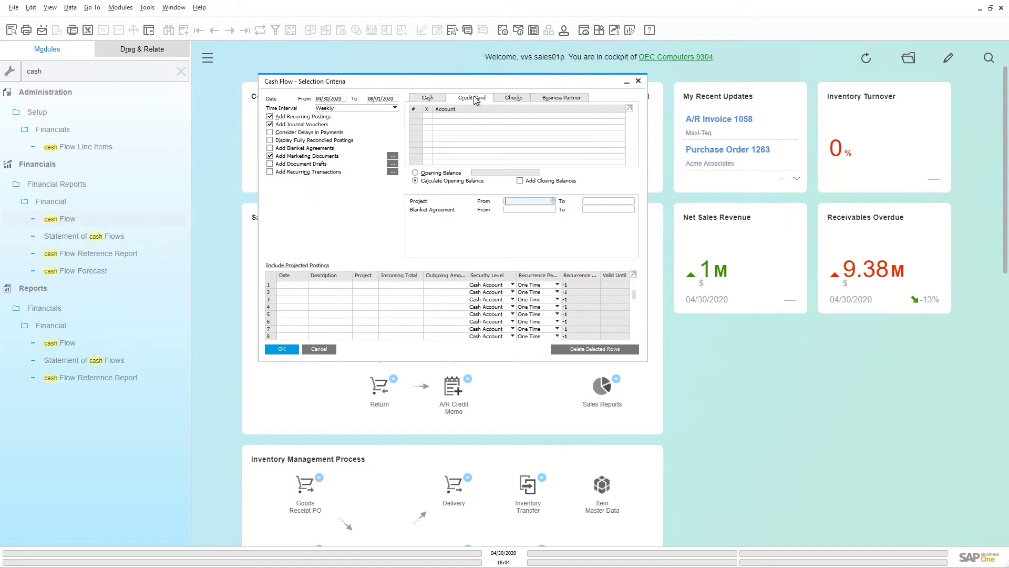
left_click(517, 100)
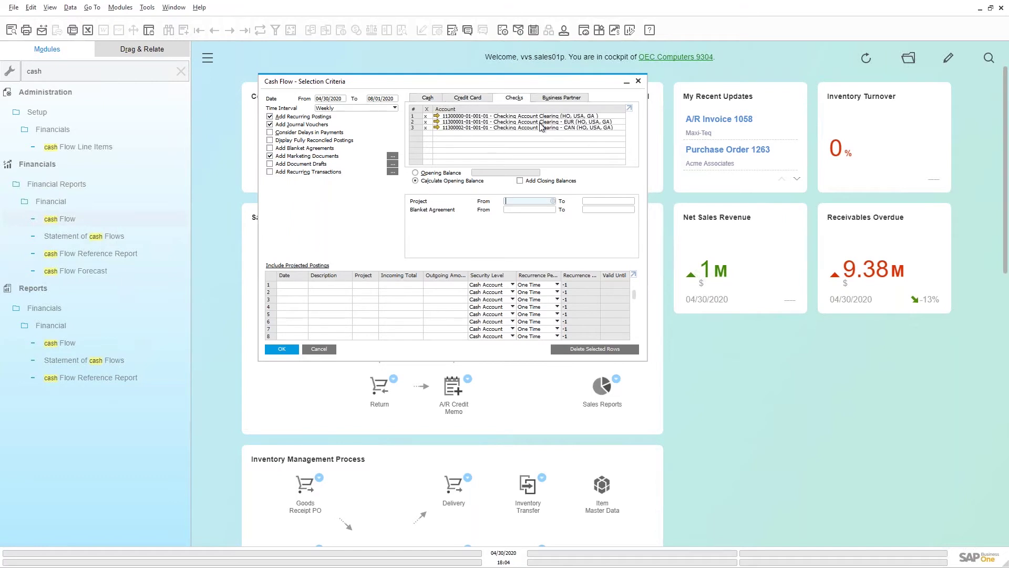
left_click(555, 100)
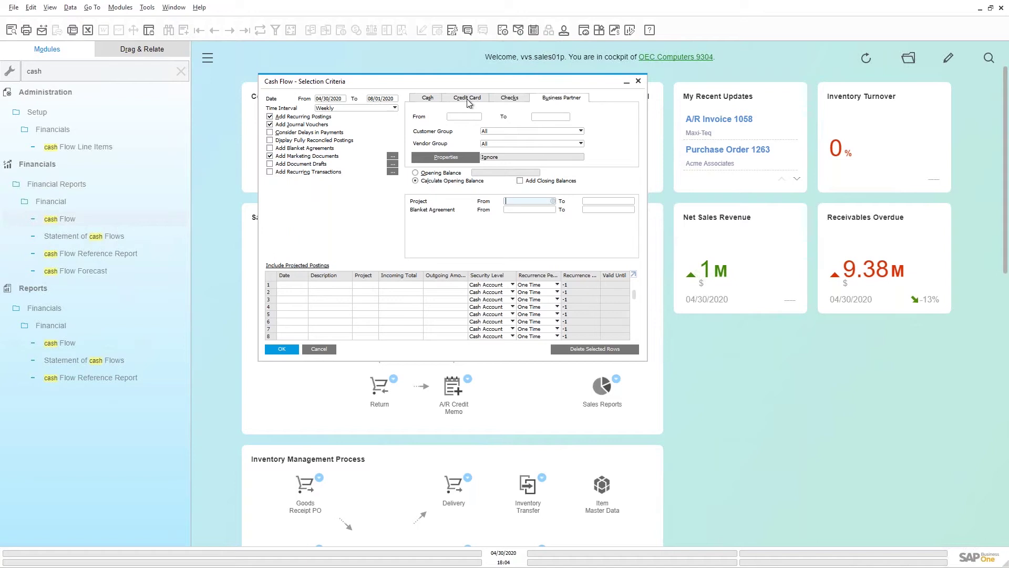
left_click(428, 99)
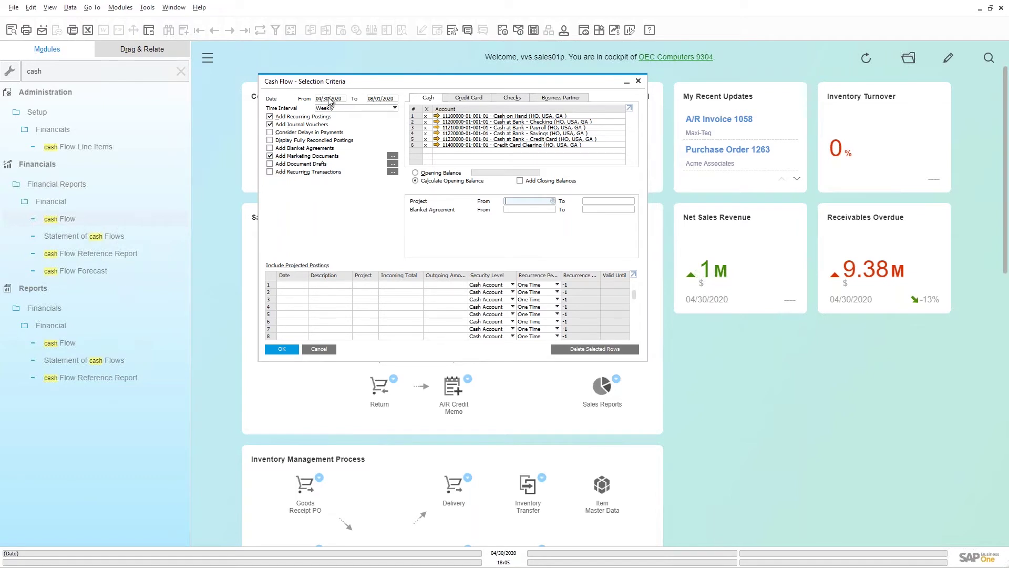
Set the Cash Flow report's end date to 07/01/2020 and choose a weekly time interval
left_click(389, 99)
type("07/01/2020")
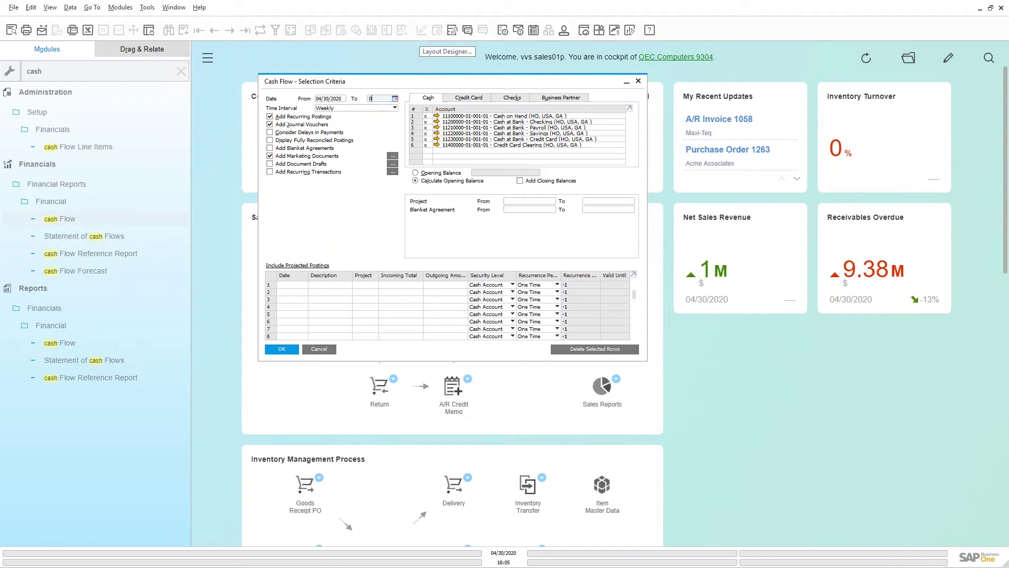
key("Tab")
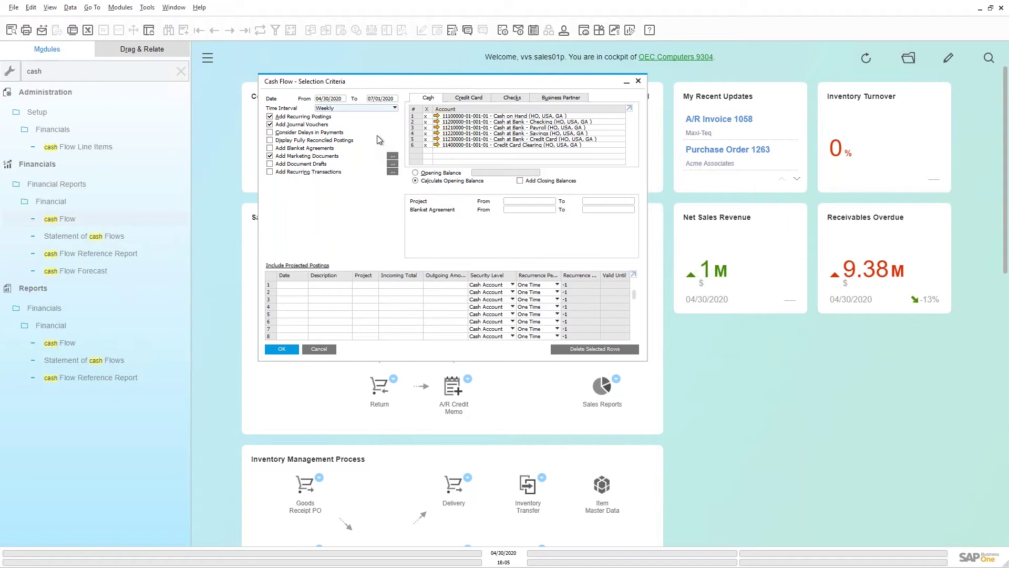
left_click(395, 107)
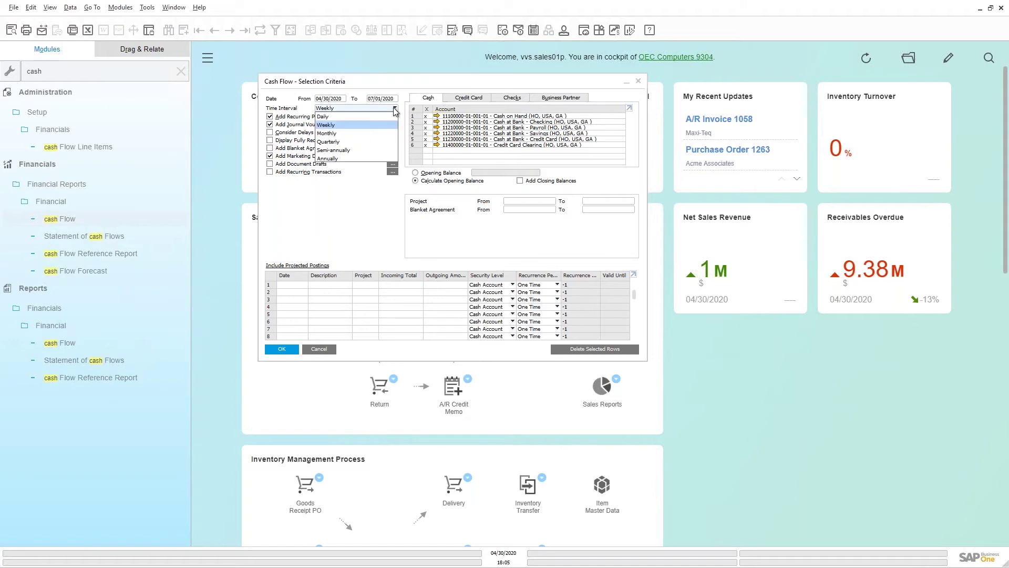
left_click(345, 124)
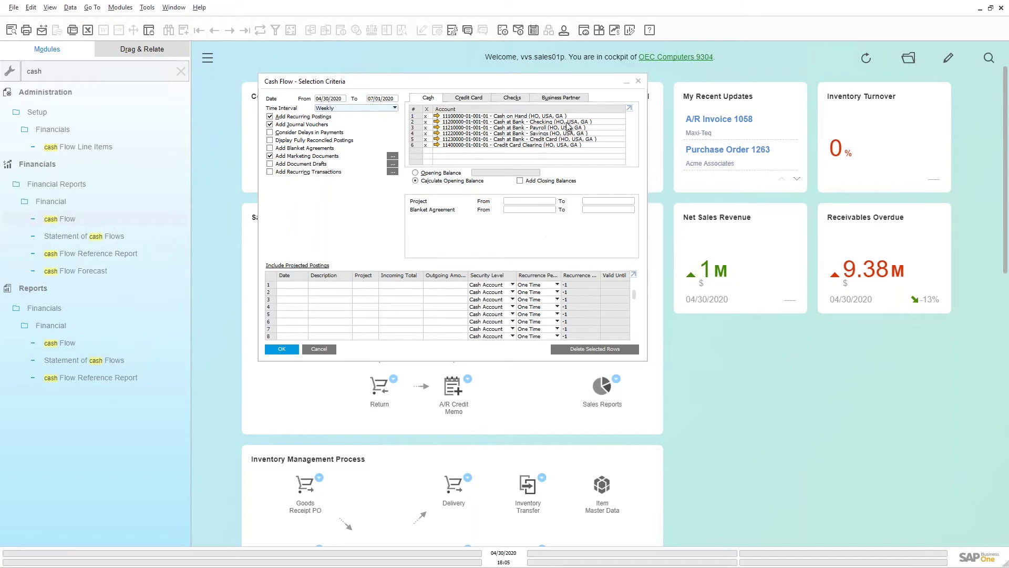
Run the Cash Flow report with the chosen criteria and reposition its window for viewing
left_click(288, 354)
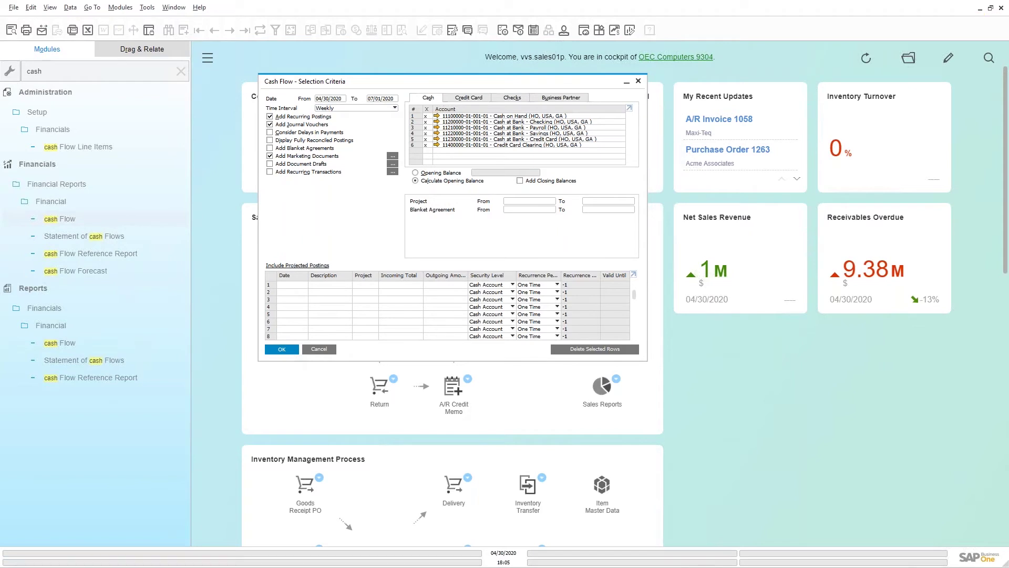
left_click(284, 351)
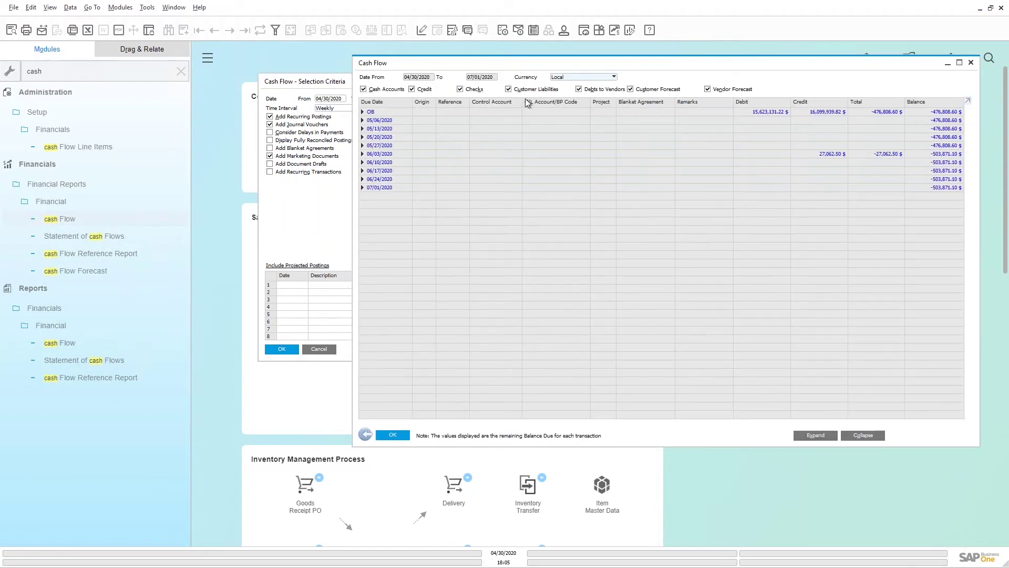
left_click_drag(544, 62, 421, 62)
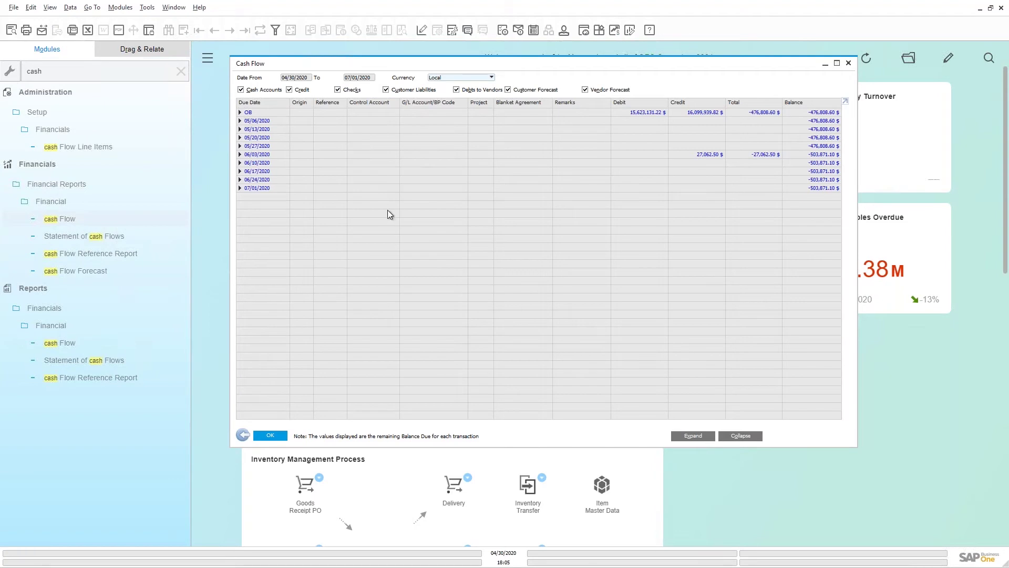
Expand the opening balance down to its cash accounts, view the Cash on Hand account's record and close it
left_click(240, 112)
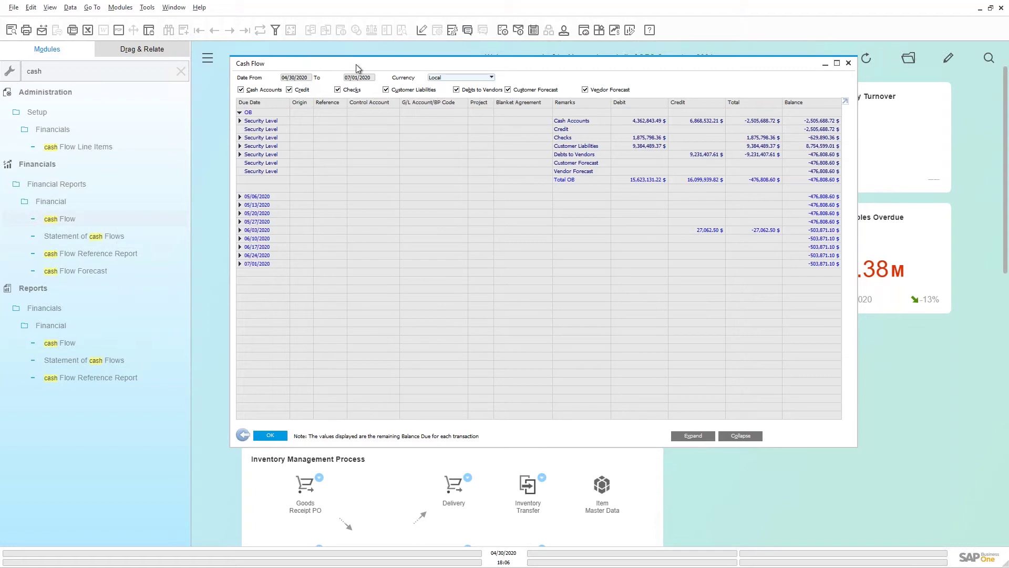
left_click_drag(364, 63, 387, 64)
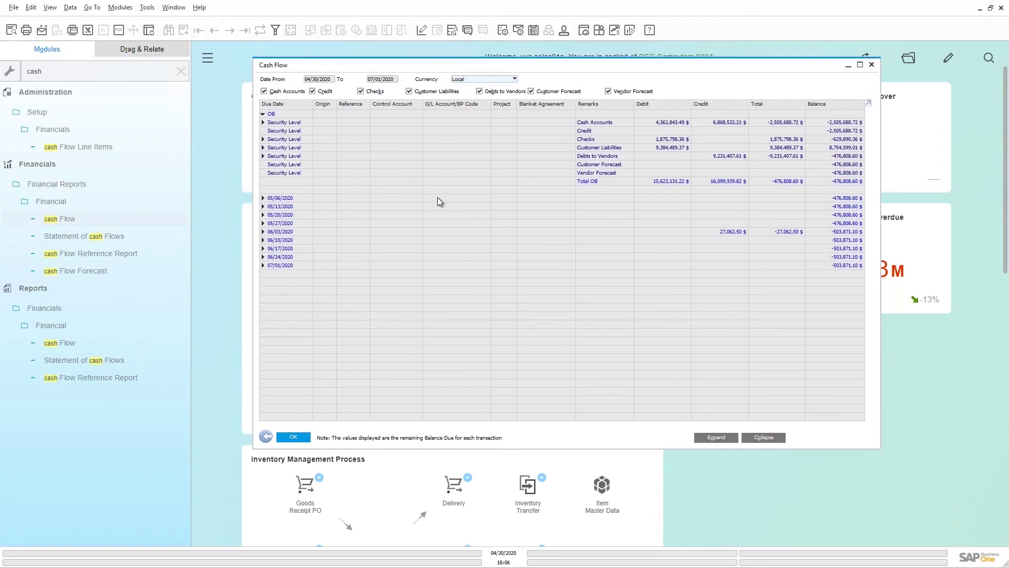
left_click(263, 122)
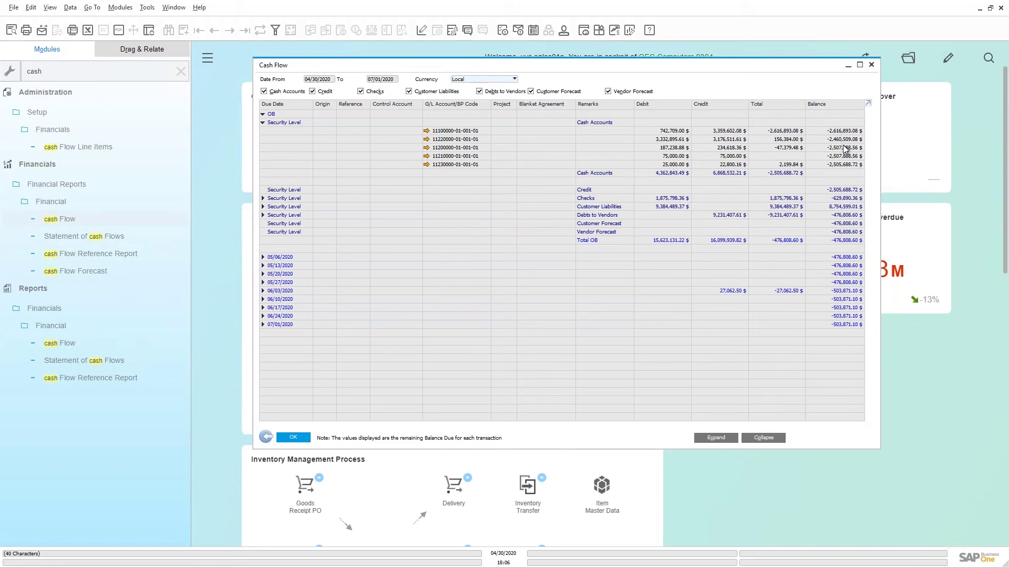
left_click(427, 131)
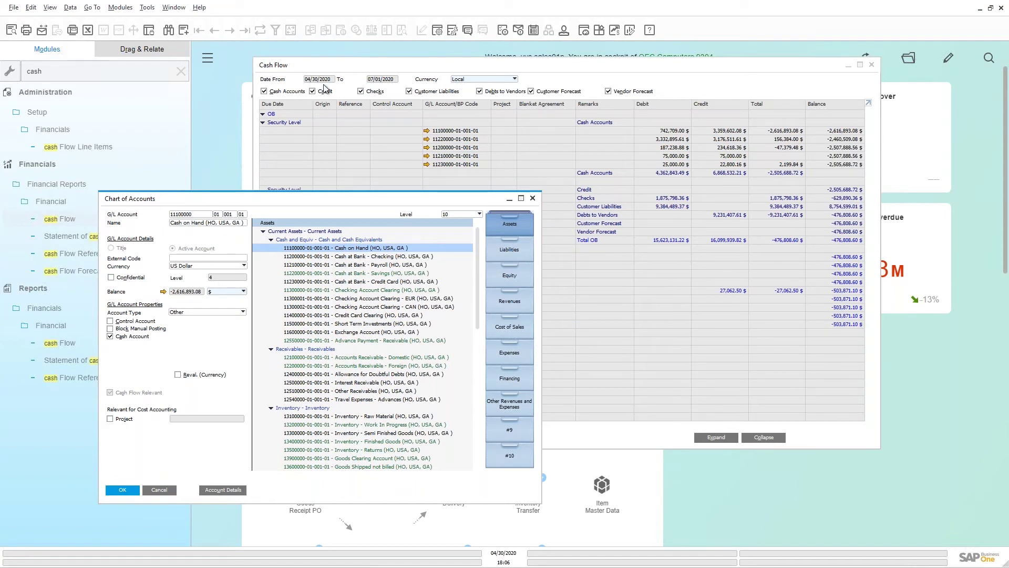
left_click(533, 198)
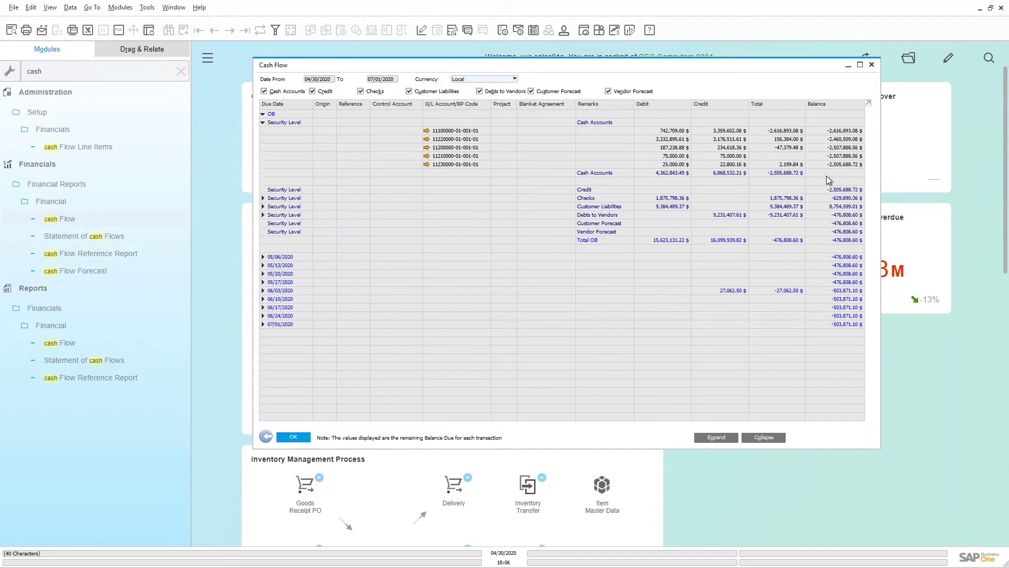
Expand the Checks, Customer Liabilities and Debts to Vendors groups of the opening balance and review their entries
left_click(263, 198)
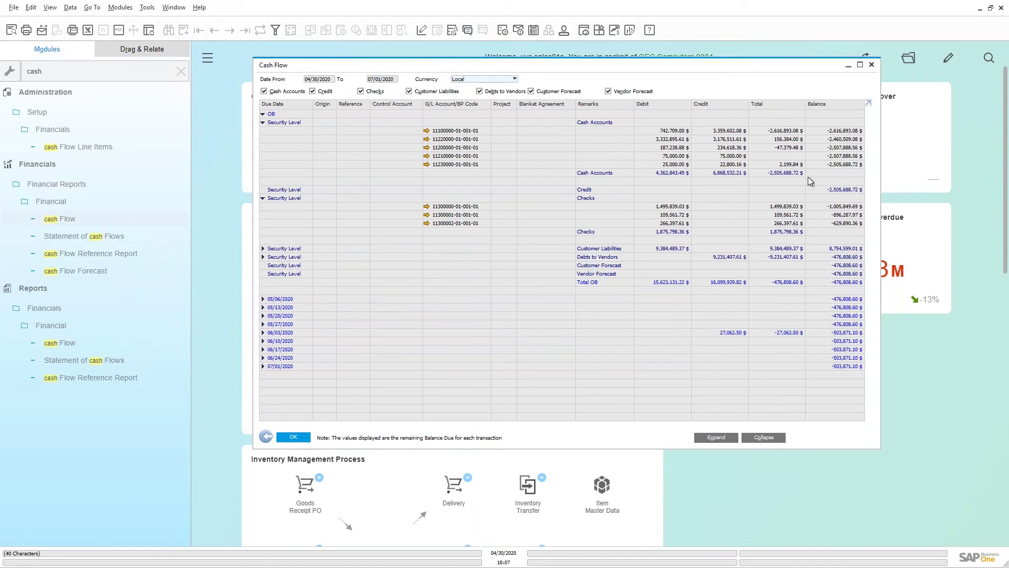
left_click(263, 248)
scroll(372, 235, "down", 1)
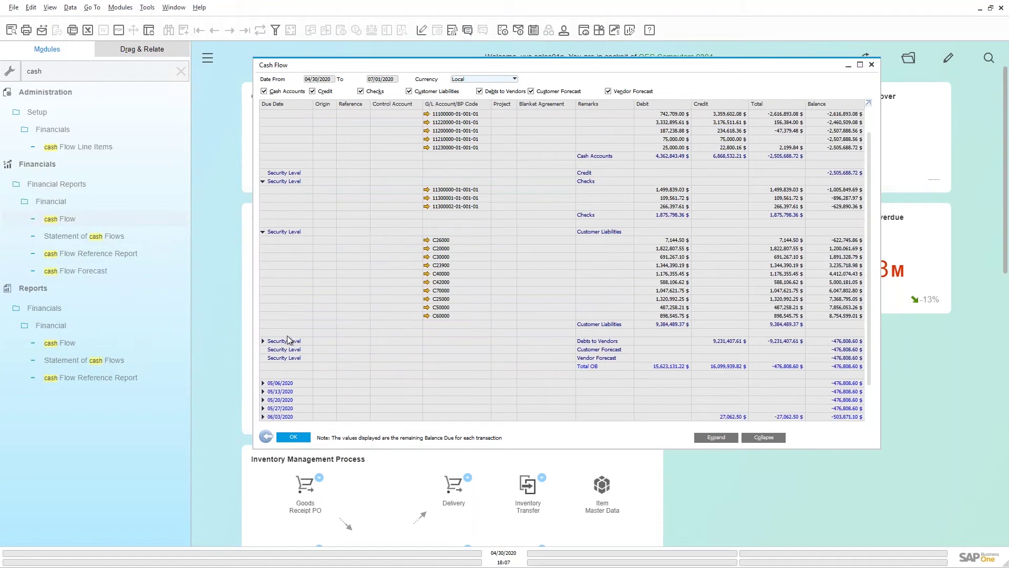
left_click(262, 341)
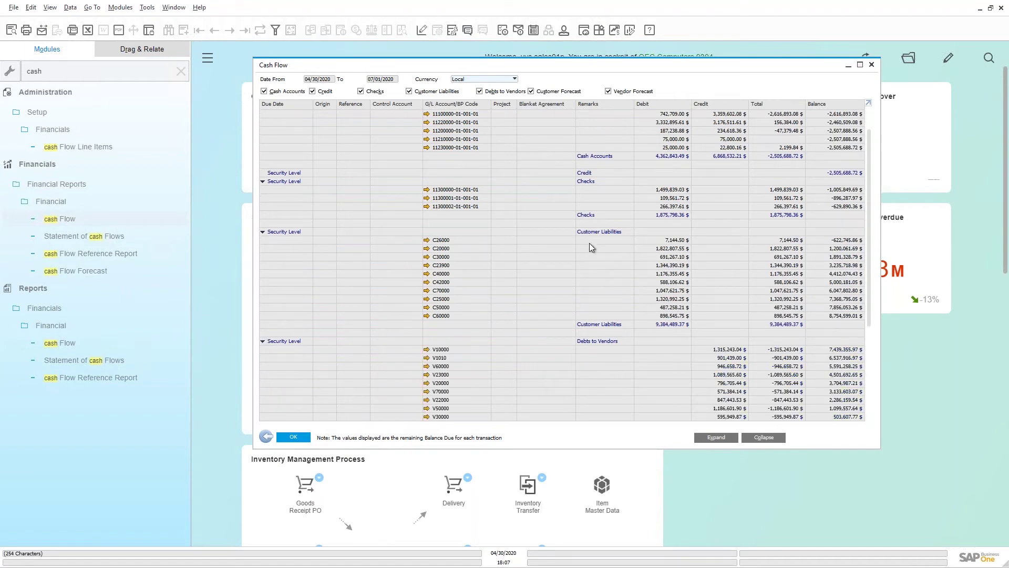
scroll(589, 245, "down", 3)
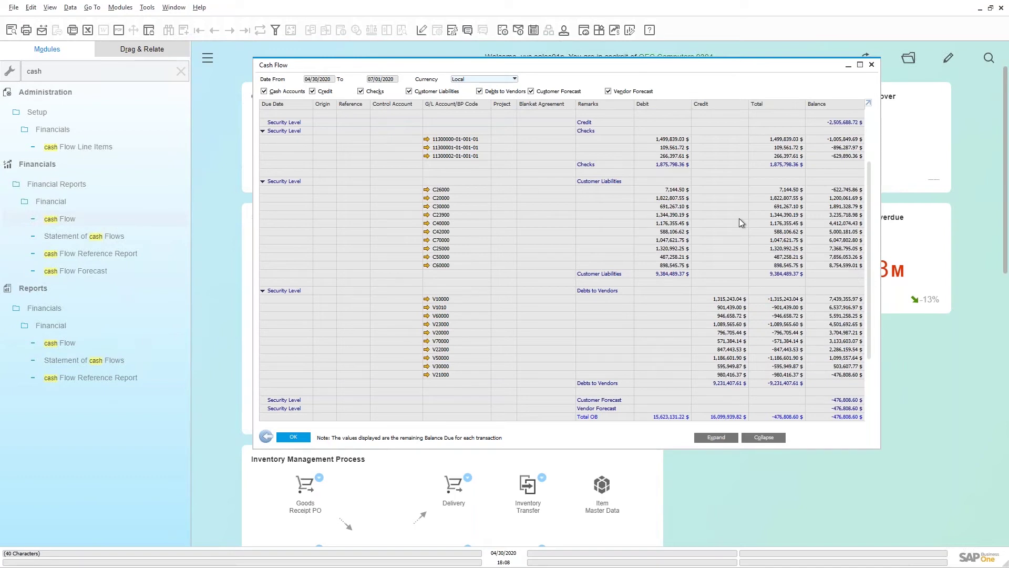
scroll(739, 218, "down", 3)
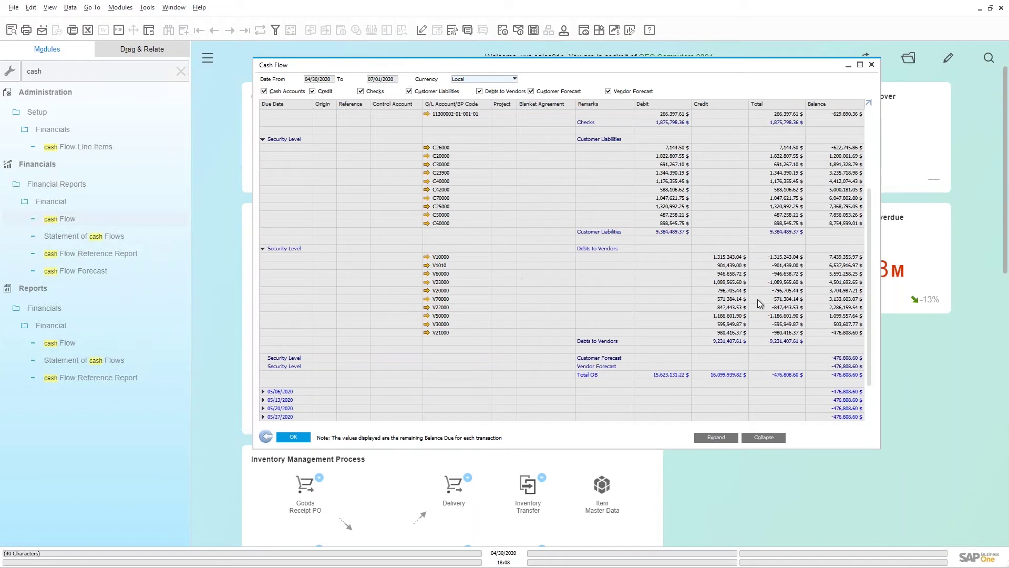
Open the master data of the first vendor under Debts to Vendors, Acme Associates, and drill into its account balance
left_click(427, 256)
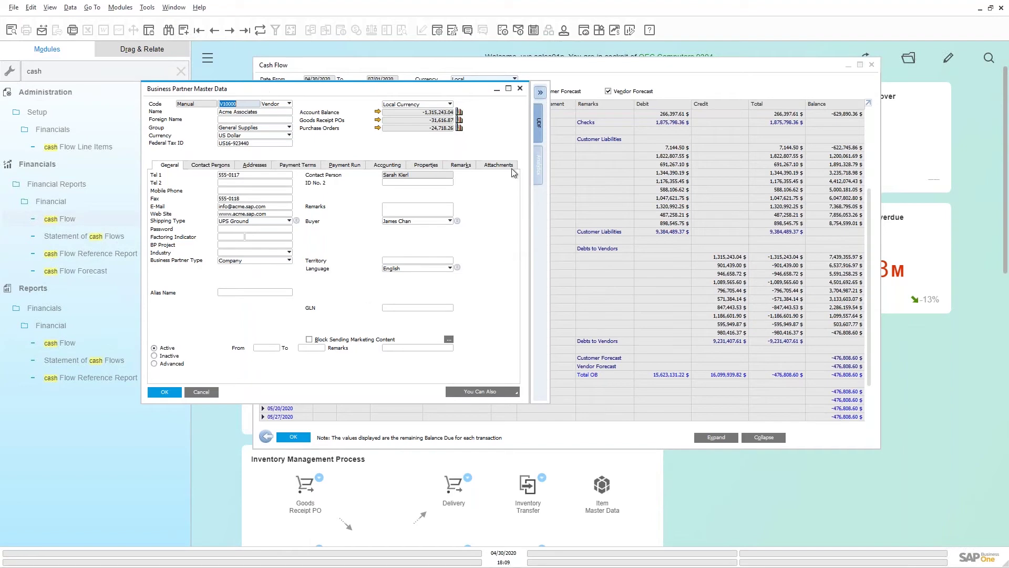
left_click(378, 112)
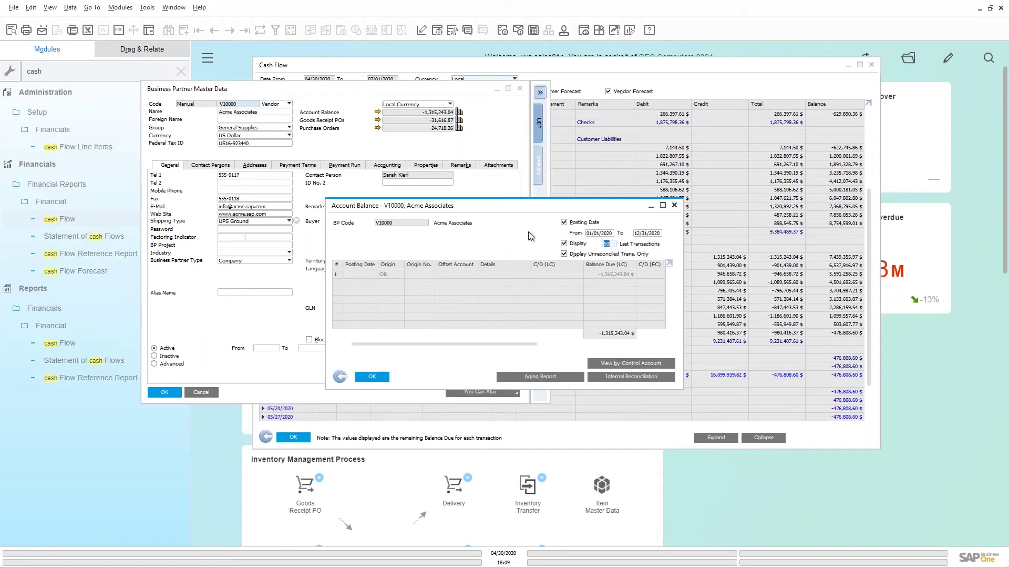
Remove the posting date, last-transactions and unreconciled-only filters from Acme Associates' account balance, review all transactions, and close the vendor's windows
left_click(564, 222)
left_click(564, 243)
left_click(564, 254)
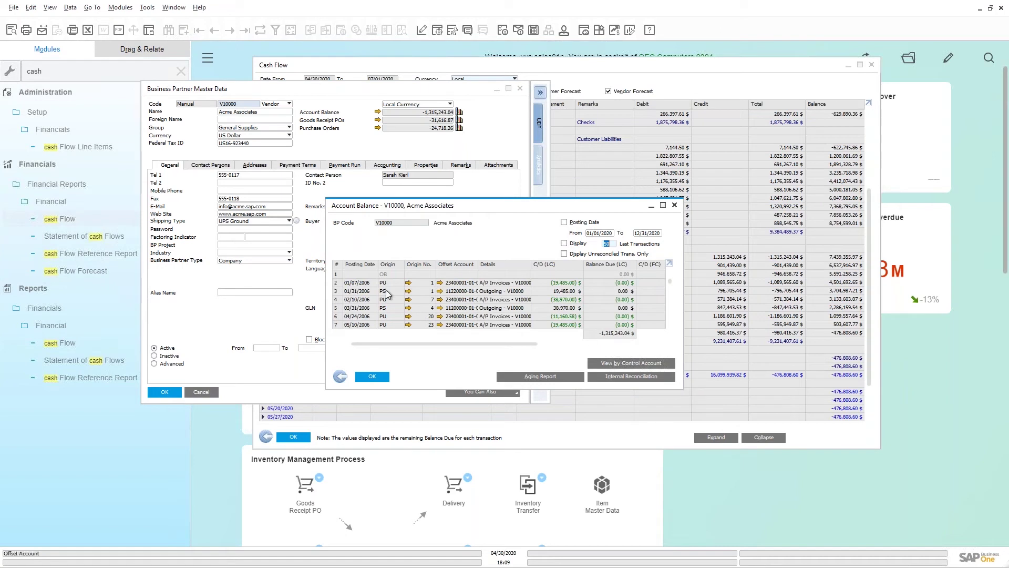
scroll(371, 284, "down", 4)
scroll(371, 287, "down", 4)
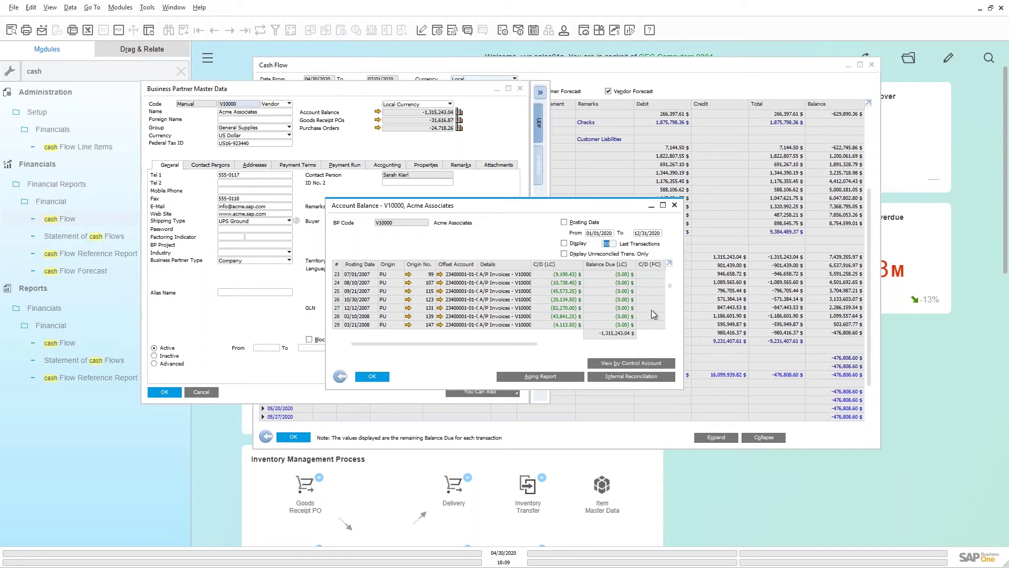
left_click(675, 206)
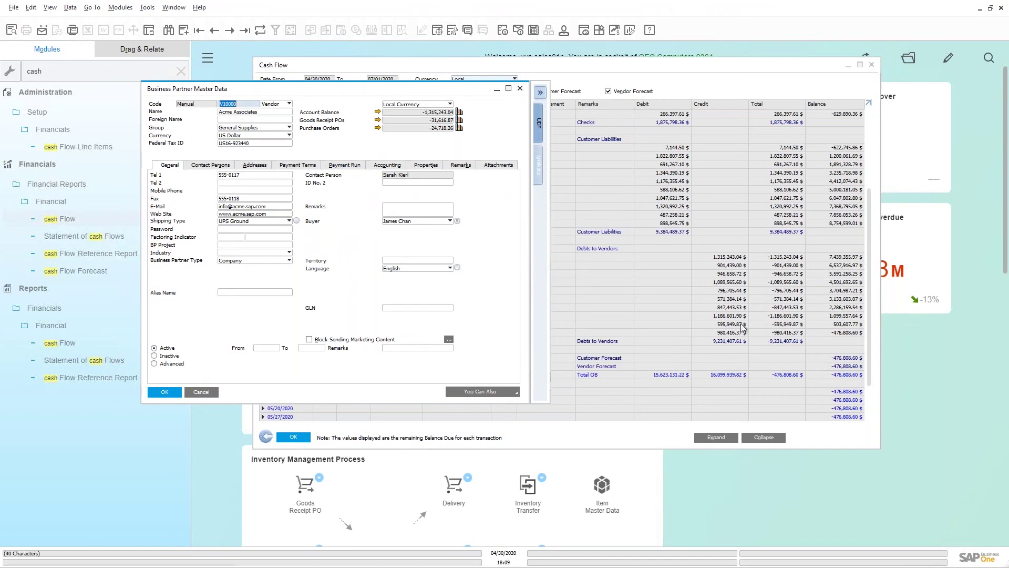
left_click(520, 88)
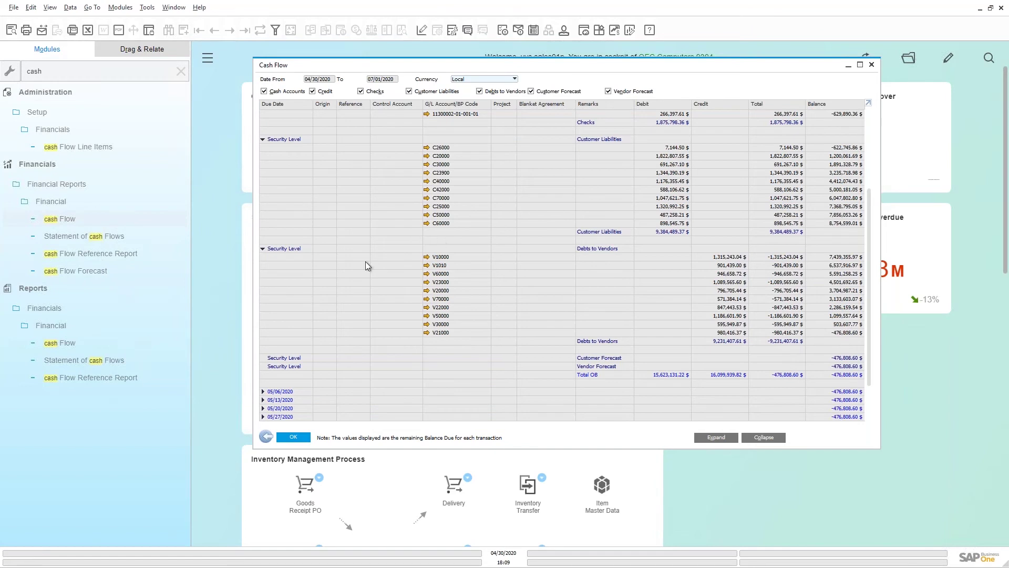
Collapse the Debts to Vendors, Checks and Cash Accounts groups, and the whole opening balance in the Cash Flow report
left_click(262, 249)
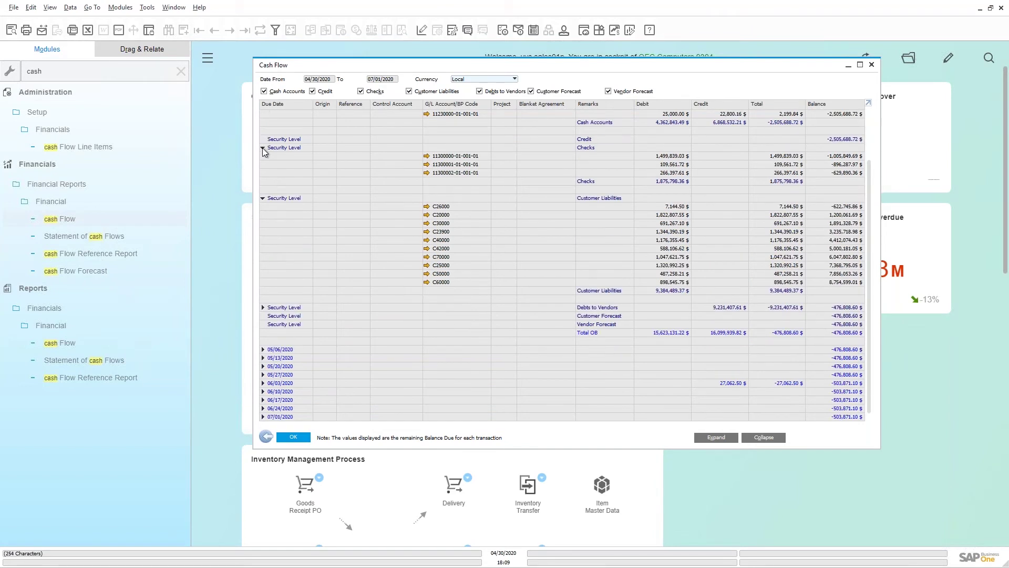
left_click(263, 147)
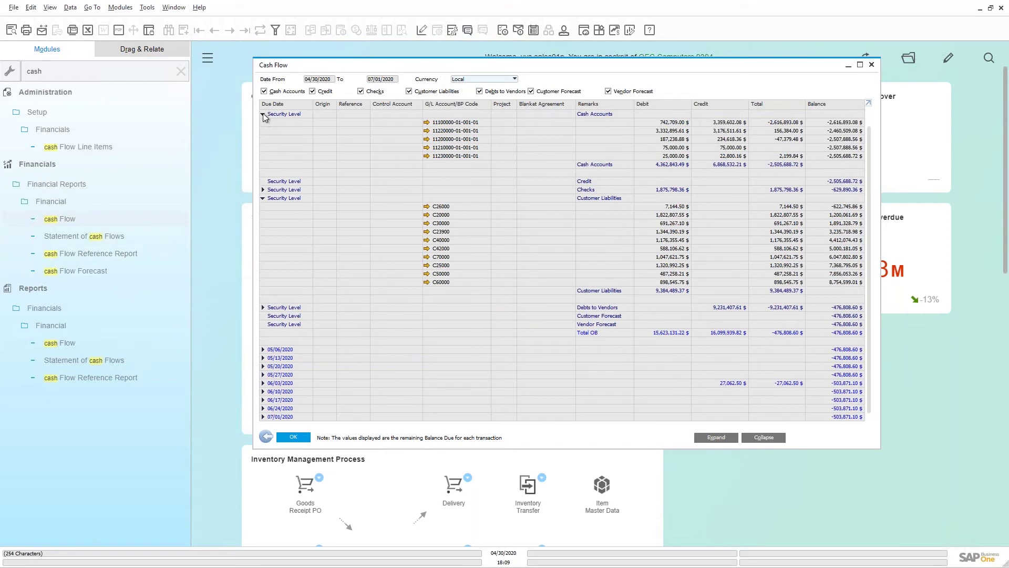
left_click(263, 113)
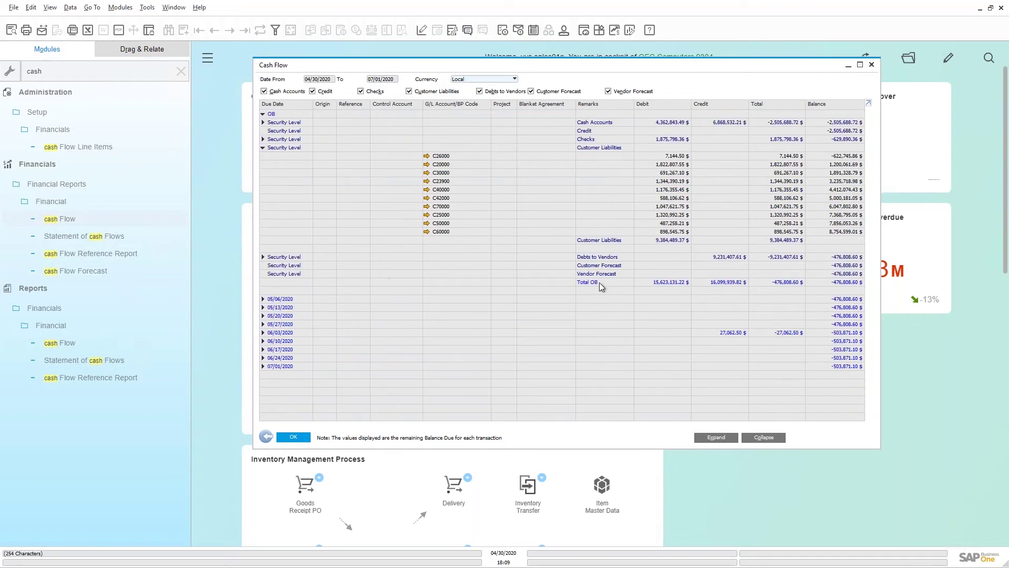
left_click(263, 114)
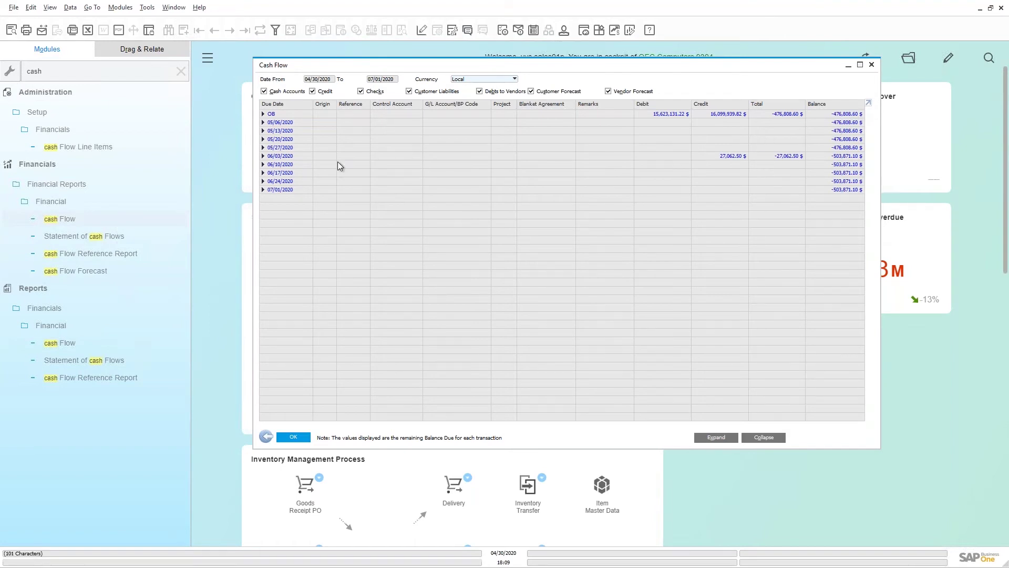
Drill through the 06/03/2020 interval's Debts to Vendors into its A/P invoice, review and close the invoice, and collapse the interval
left_click(263, 157)
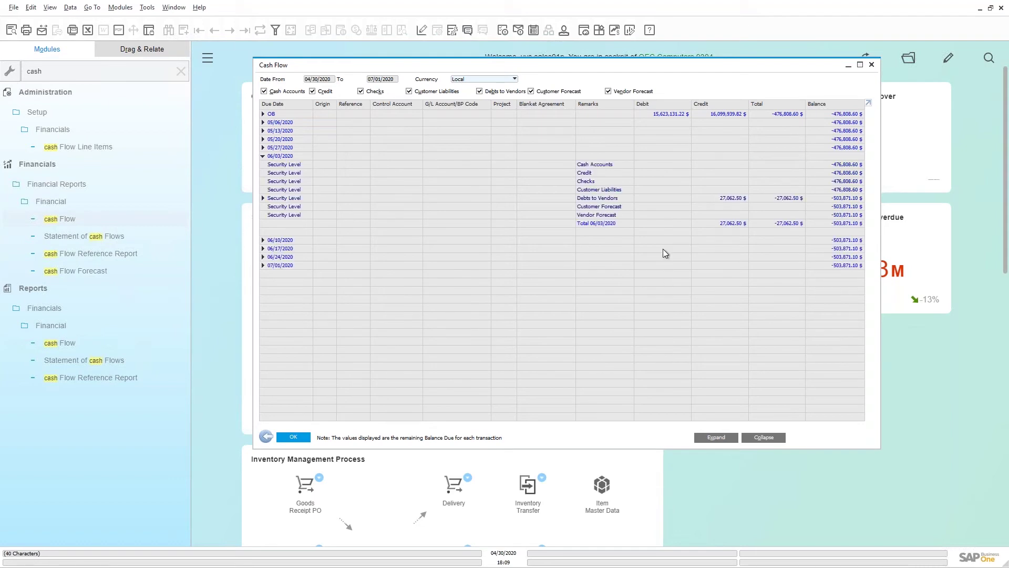
left_click(263, 197)
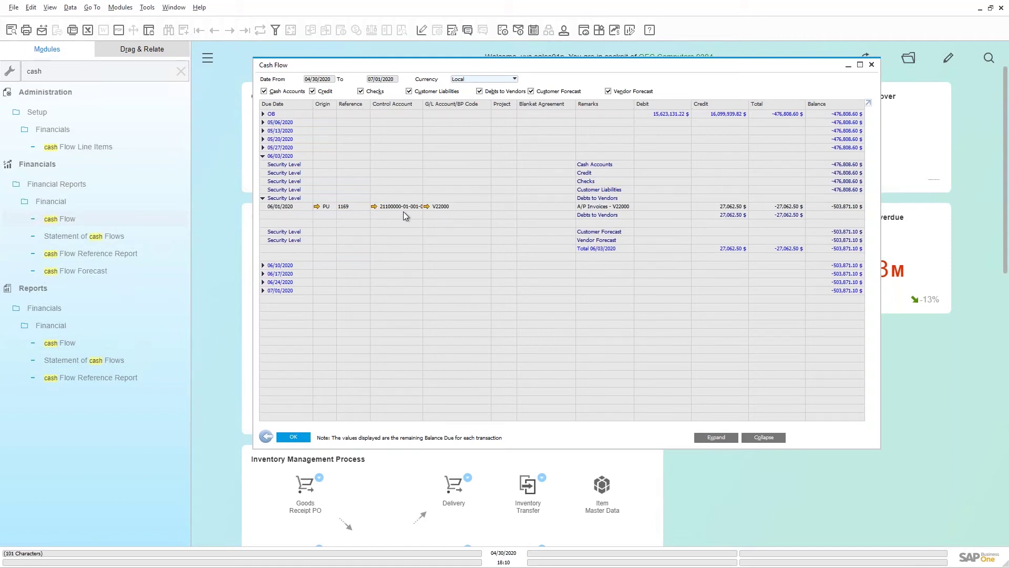
left_click(317, 206)
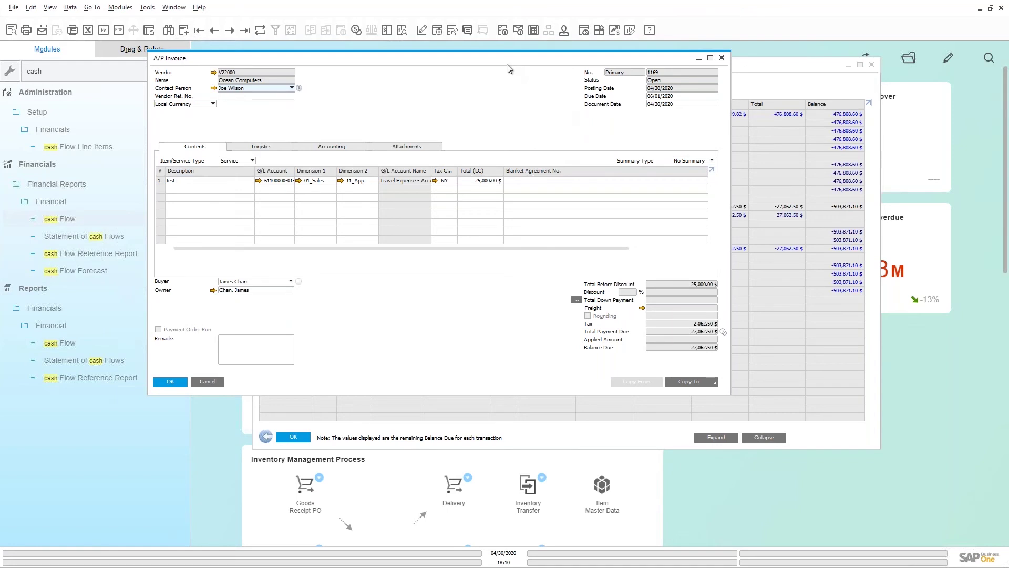
left_click_drag(441, 68, 355, 76)
left_click(730, 72)
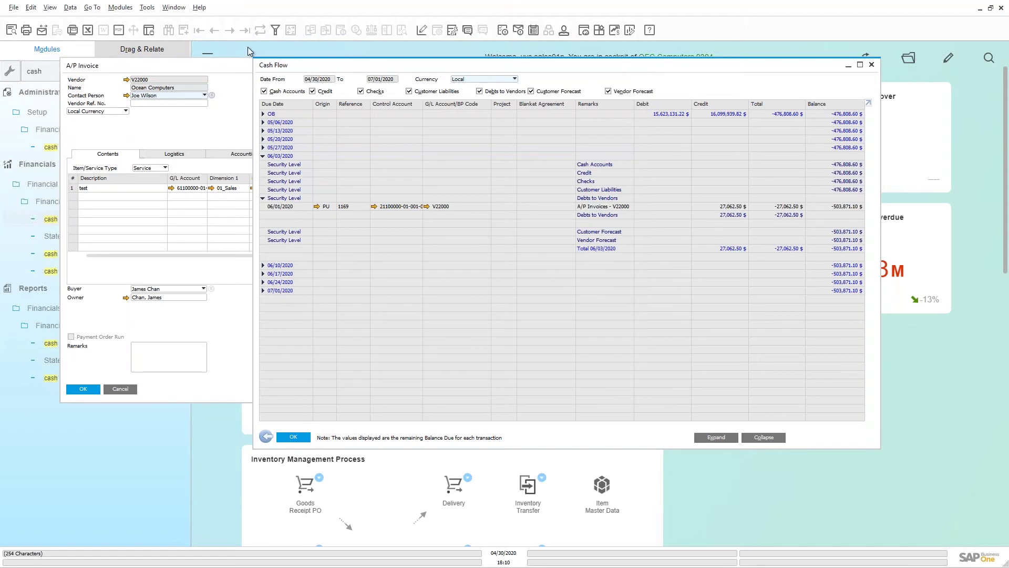
left_click(224, 78)
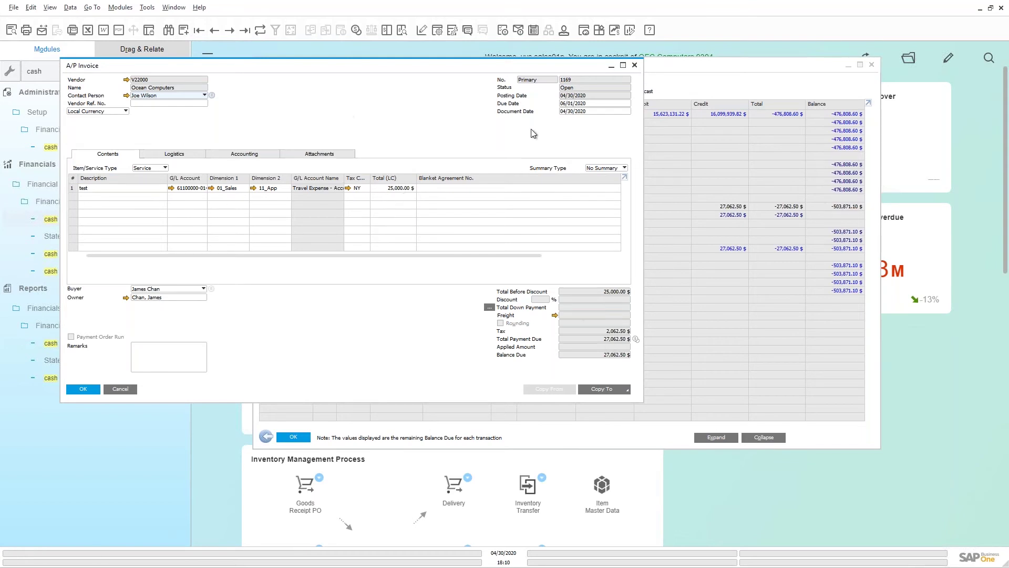
left_click(636, 65)
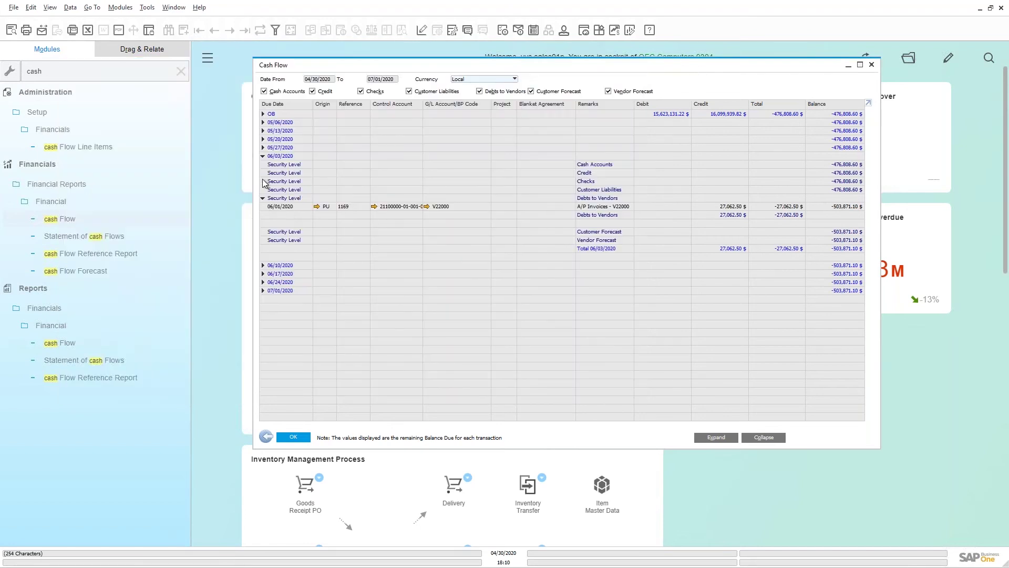
left_click(263, 157)
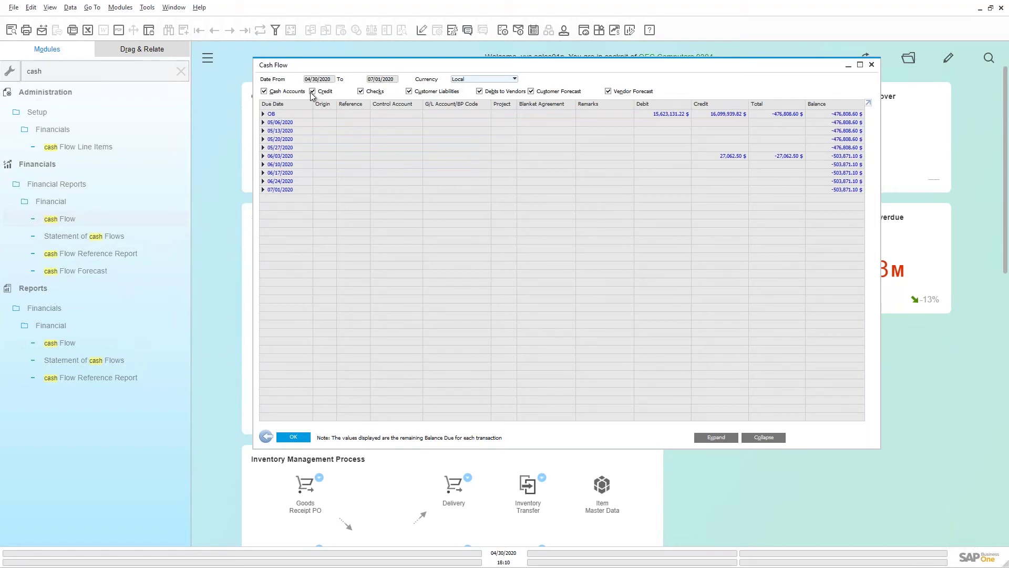
Exclude Customer Forecast and Vendor Forecast from the report, and switch Debts to Vendors and Customer Liabilities off and on to compare balances
left_click(535, 91)
left_click(613, 90)
left_click(479, 92)
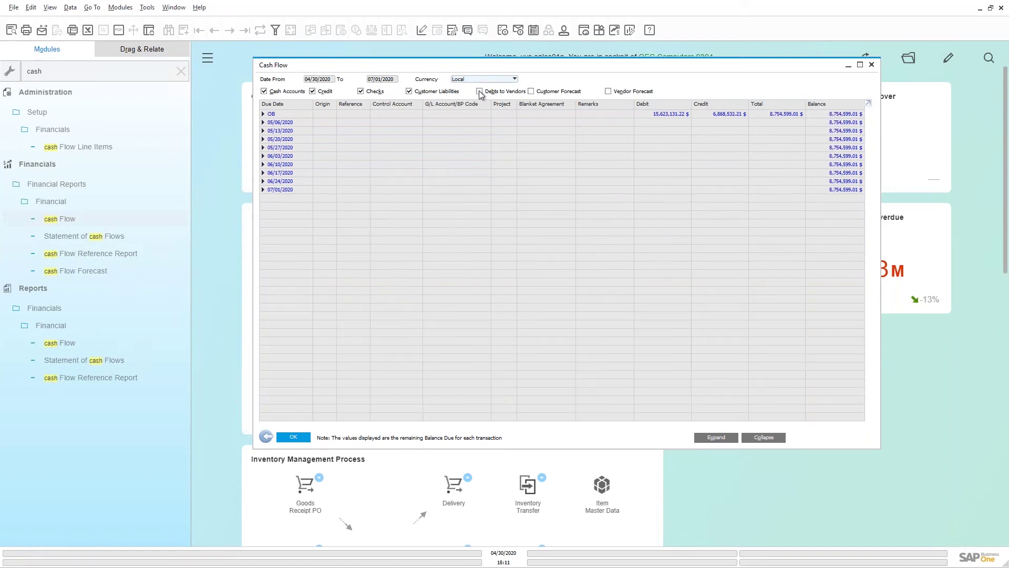
left_click(479, 92)
left_click(409, 93)
left_click(406, 92)
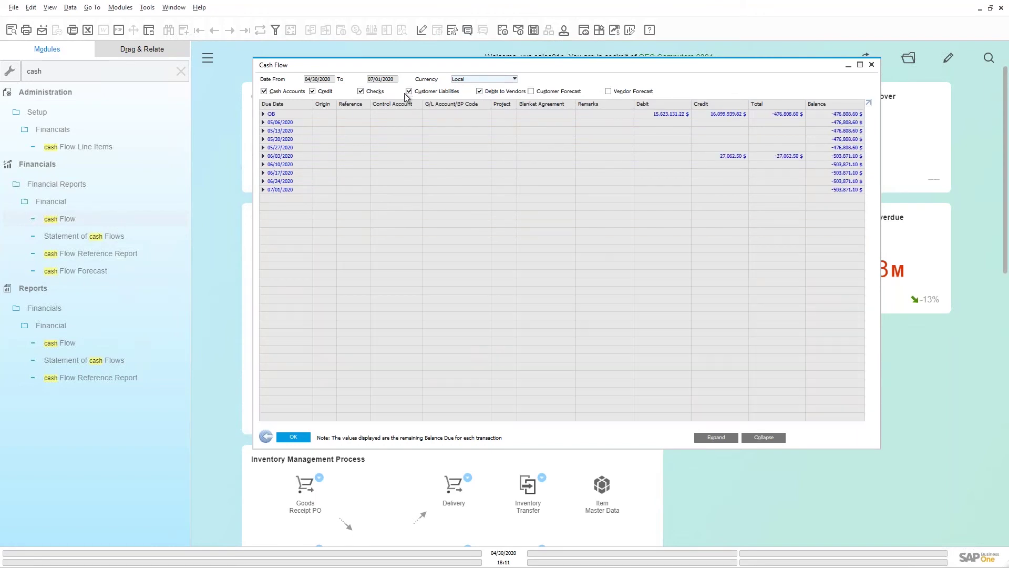
left_click(481, 93)
left_click(481, 92)
Return to the Cash Flow selection criteria, move them aside, and open the A/R Invoice form from the Sales - A/R module
left_click(267, 437)
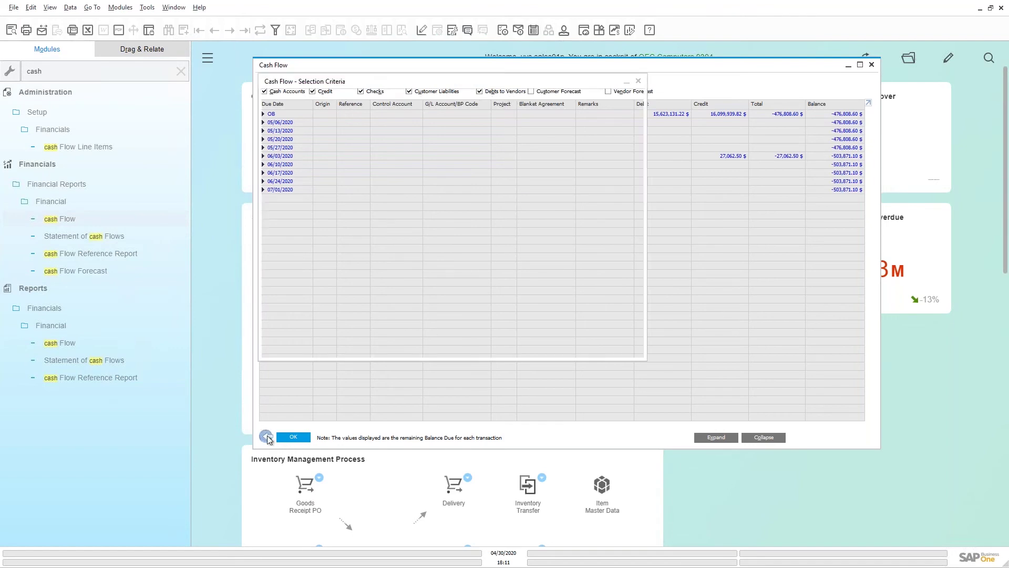
left_click_drag(563, 84, 777, 79)
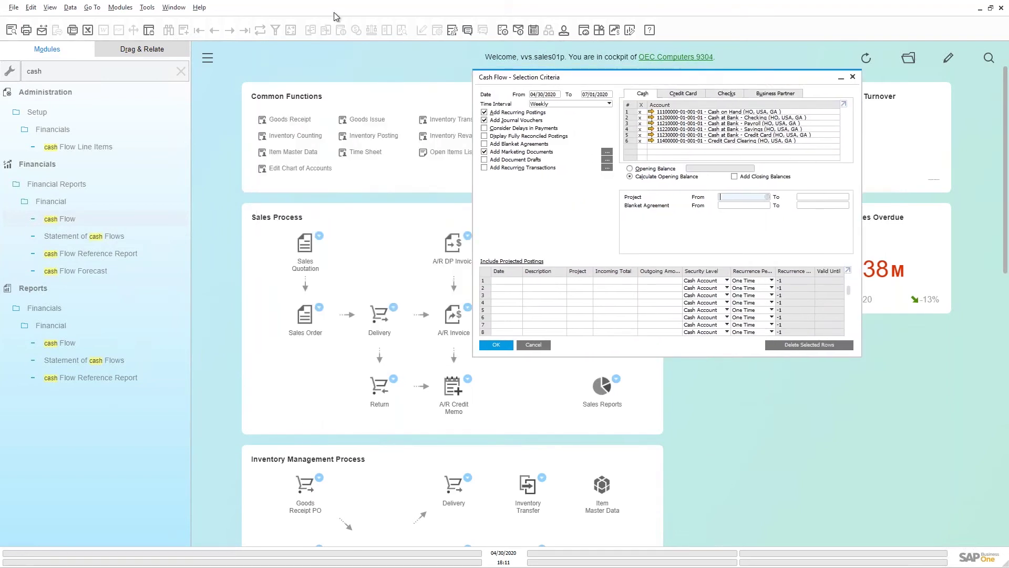
left_click(181, 71)
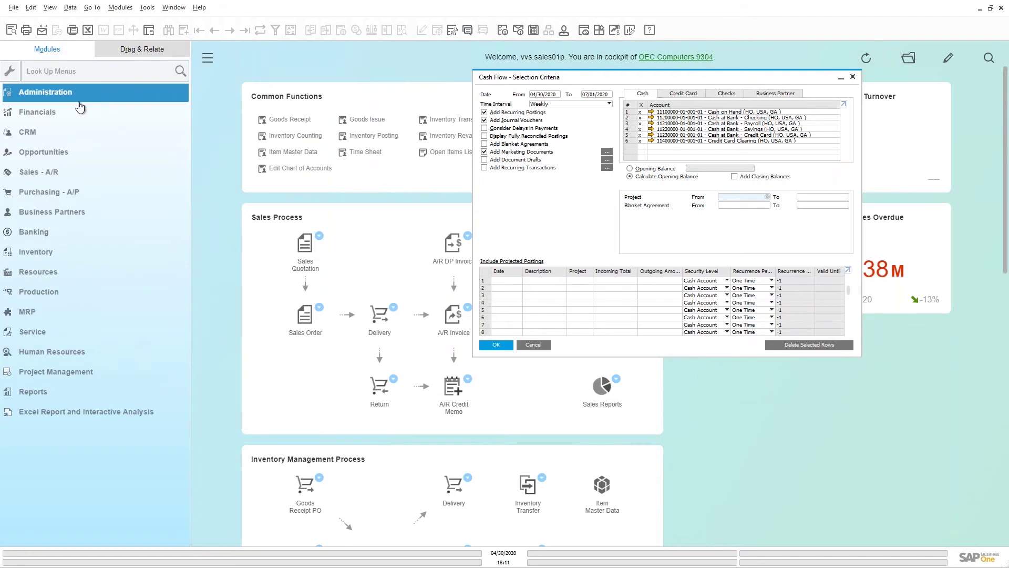
left_click(53, 178)
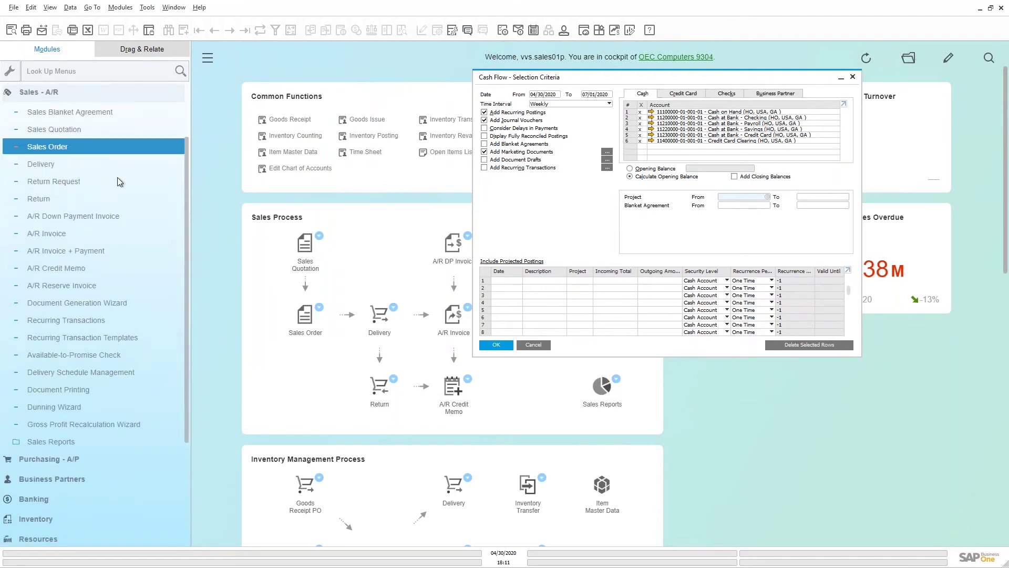
left_click(71, 237)
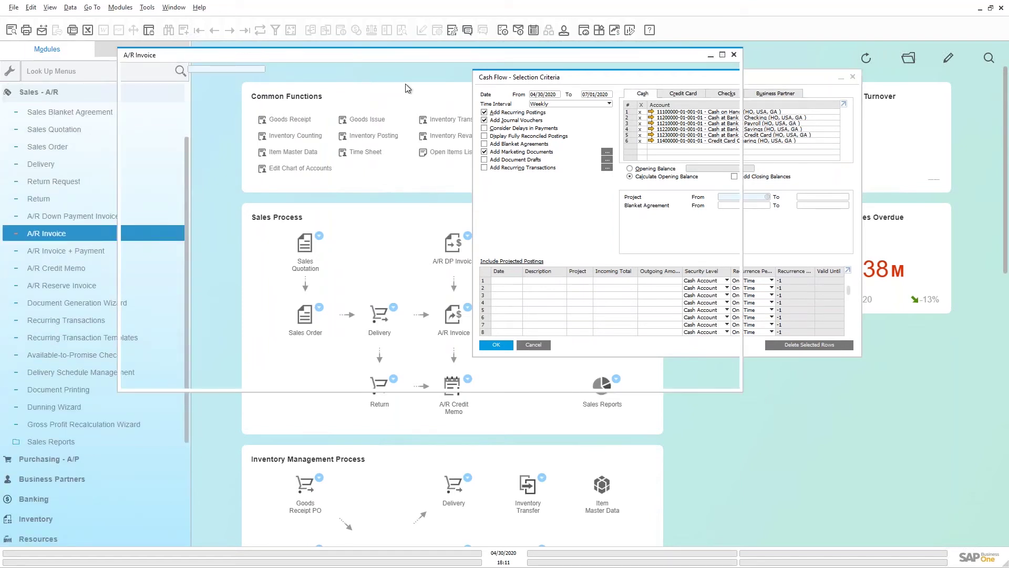
Find the canceled Maxi-Teq A/R invoice for "Lots of revenue" and duplicate it into a new invoice
left_click(246, 31)
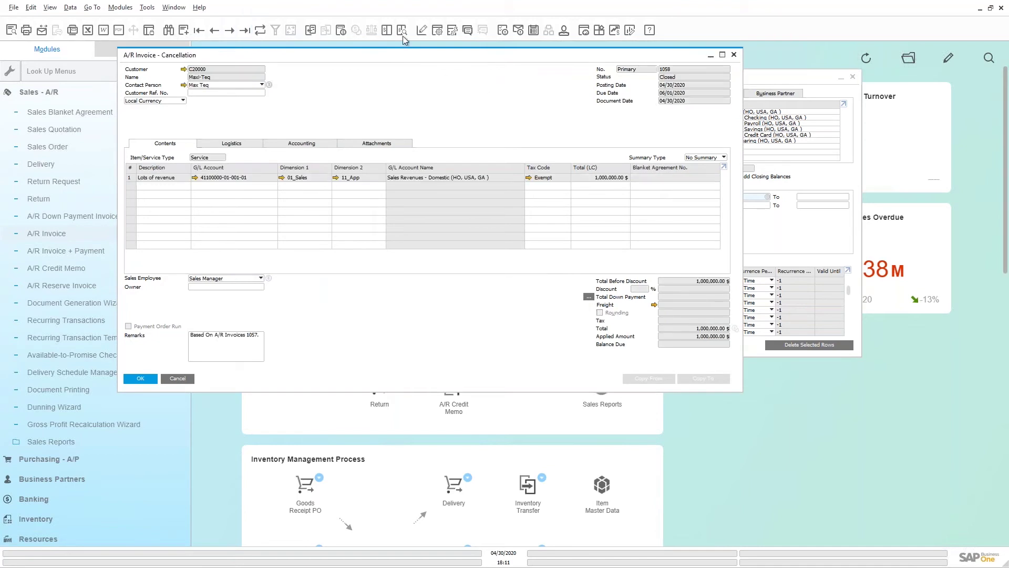
left_click(215, 30)
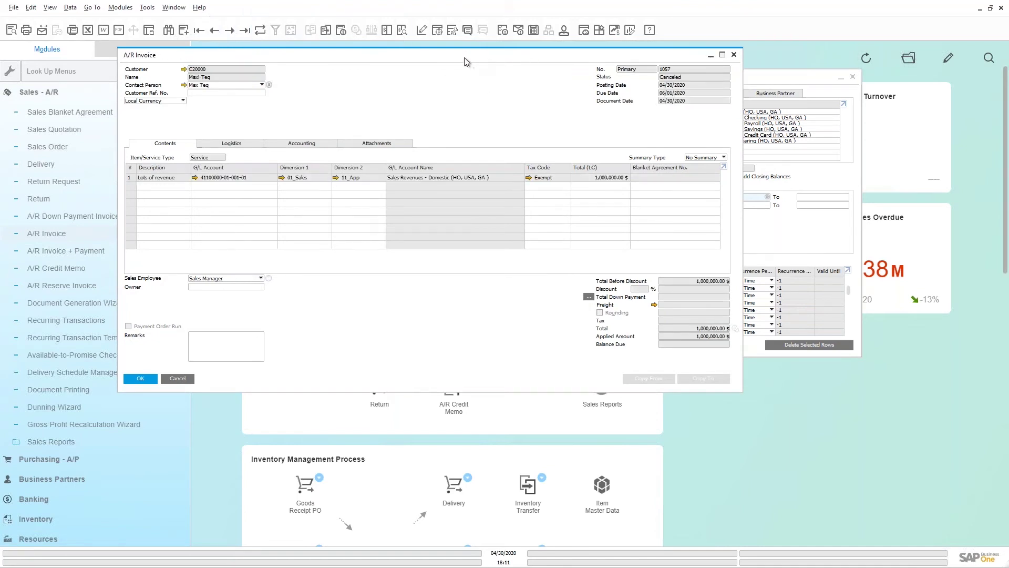
left_click_drag(465, 62, 420, 95)
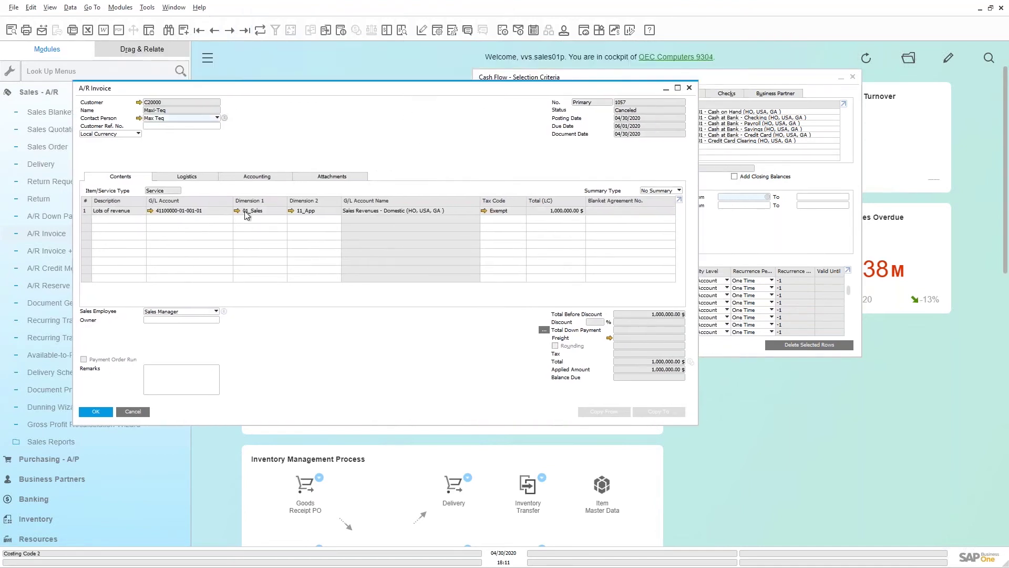
right_click(330, 129)
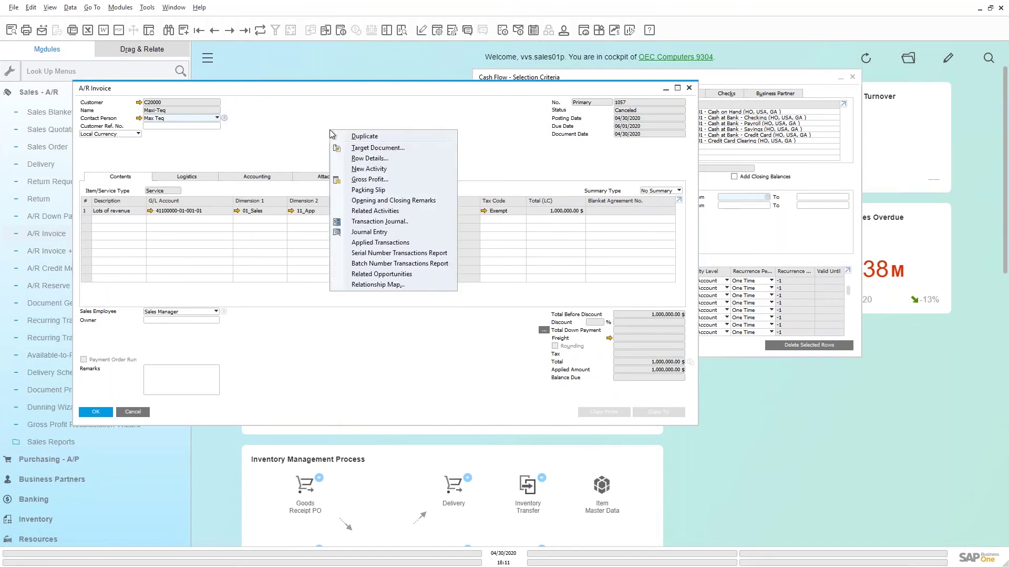
left_click(372, 139)
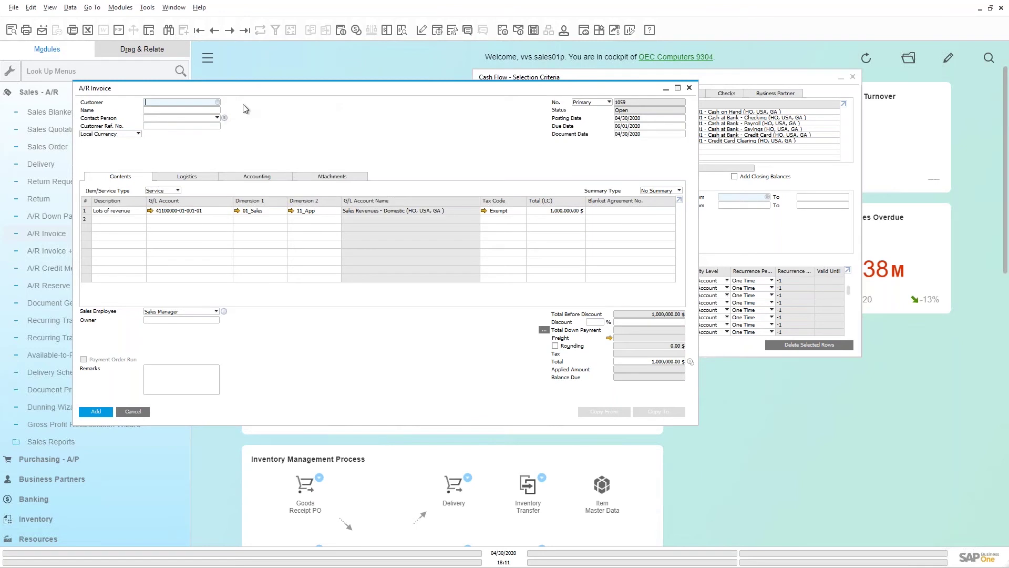
Choose Maxi-Teq as the duplicated invoice's customer from the business partner list and add the invoice
type("maxi")
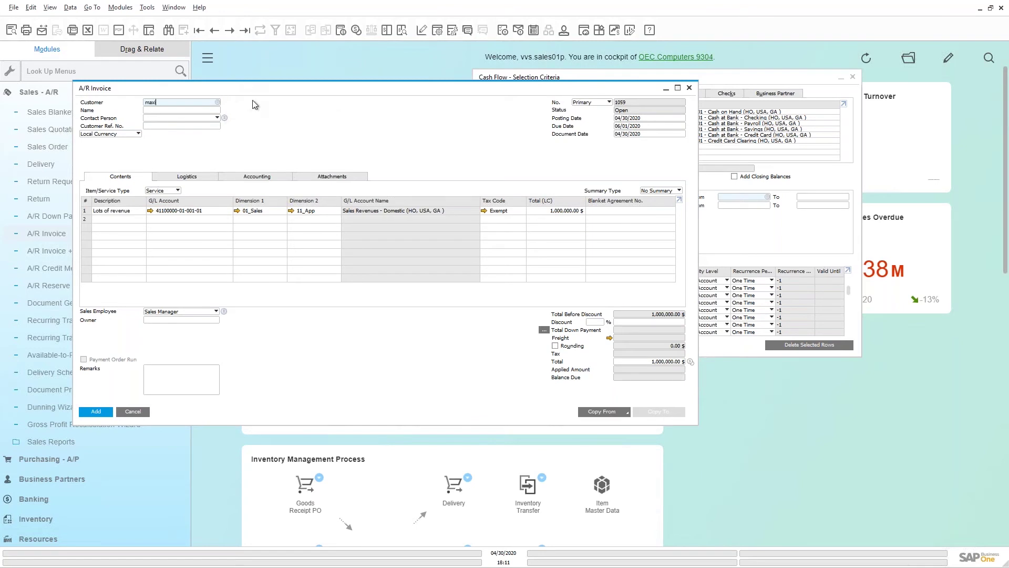
key("BackSpace")
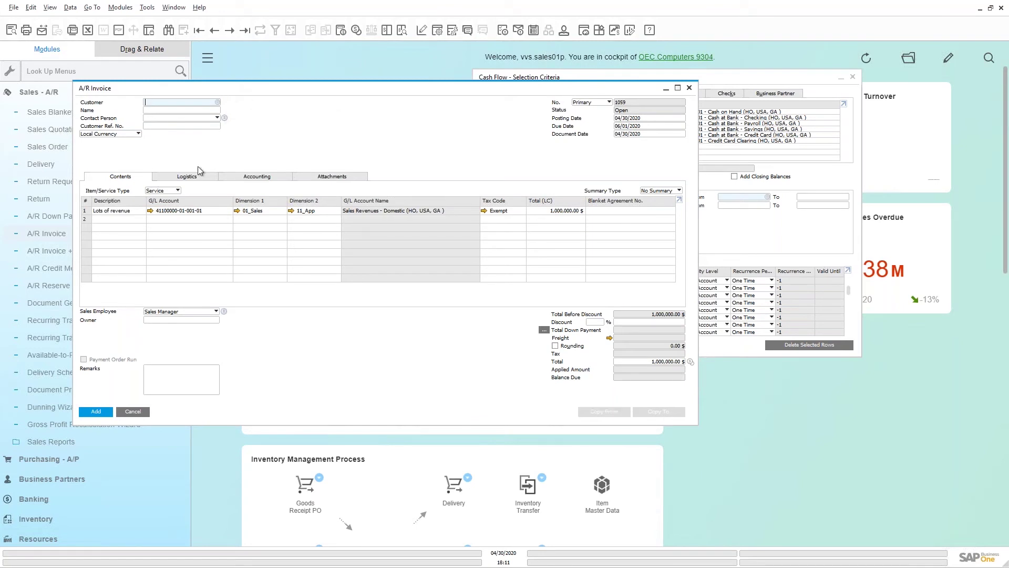
left_click(216, 104)
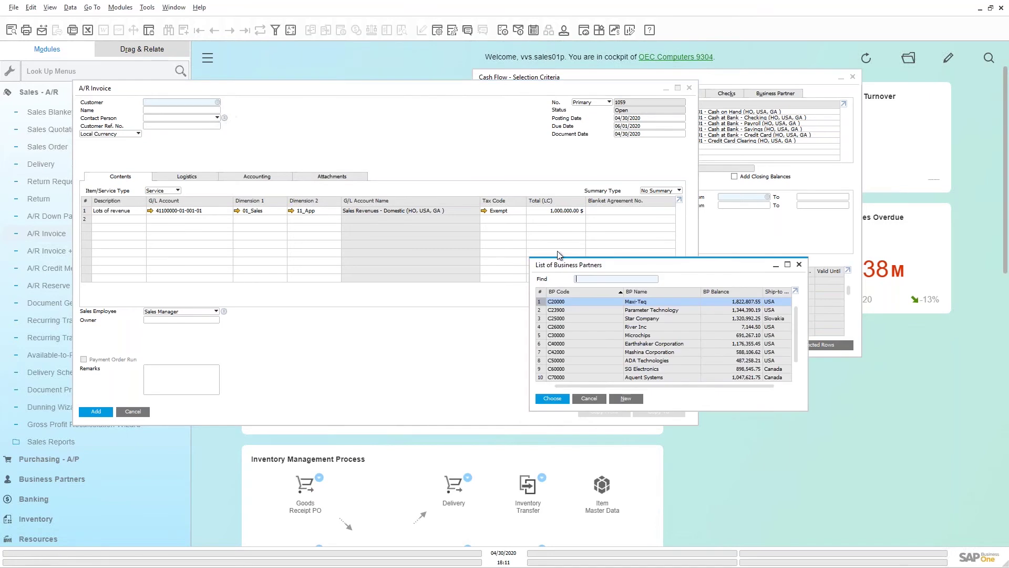
double_click(660, 300)
left_click(437, 313)
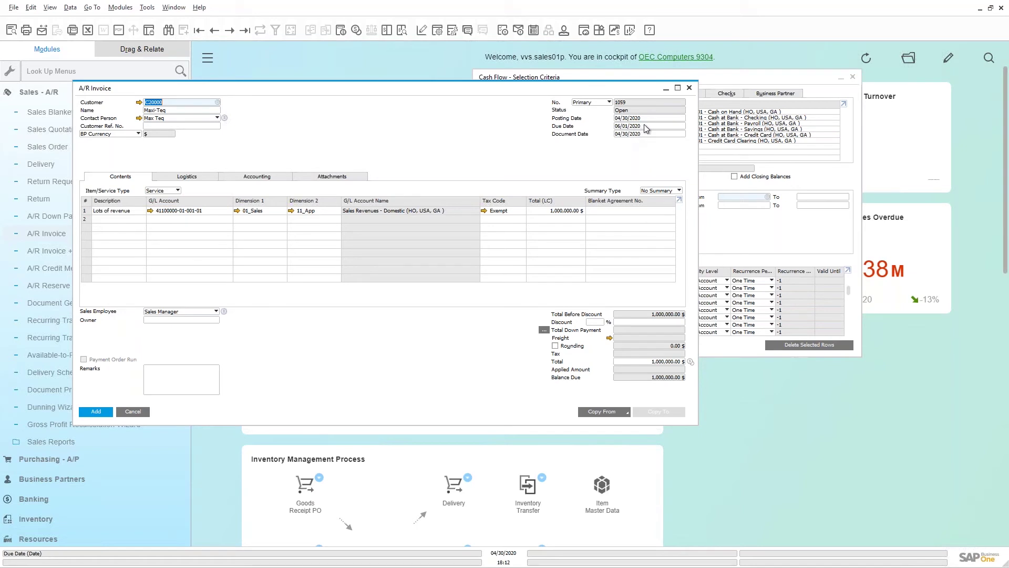
left_click(95, 414)
left_click(400, 301)
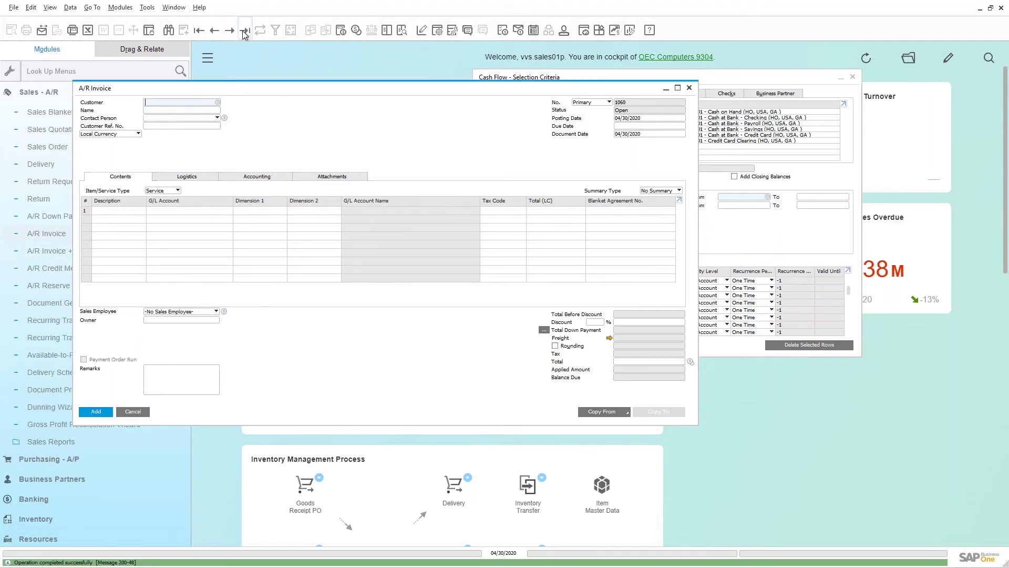
Display the newly added Maxi-Teq invoice and open its journal entry from the accounting details
left_click(251, 30)
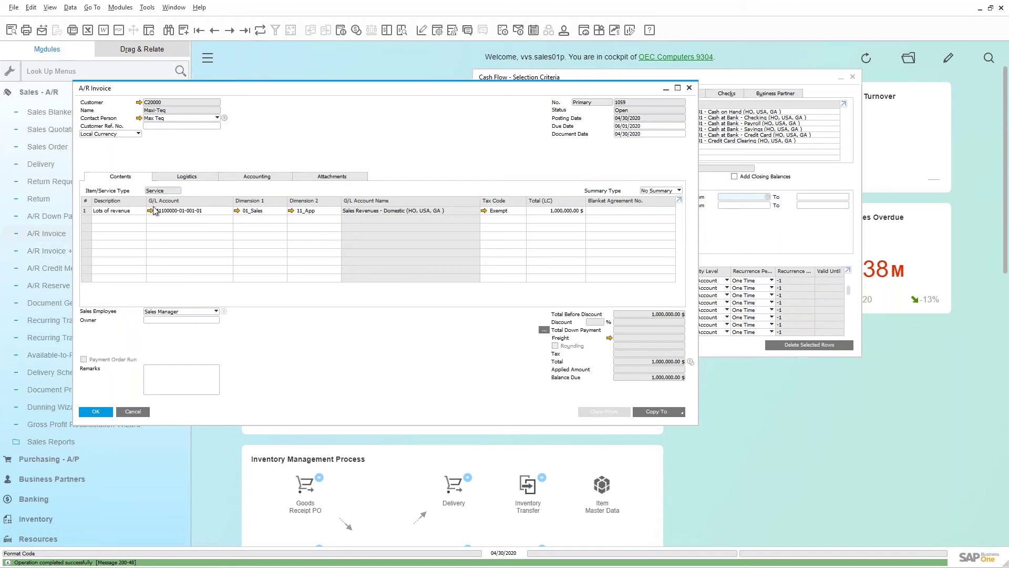
left_click(244, 177)
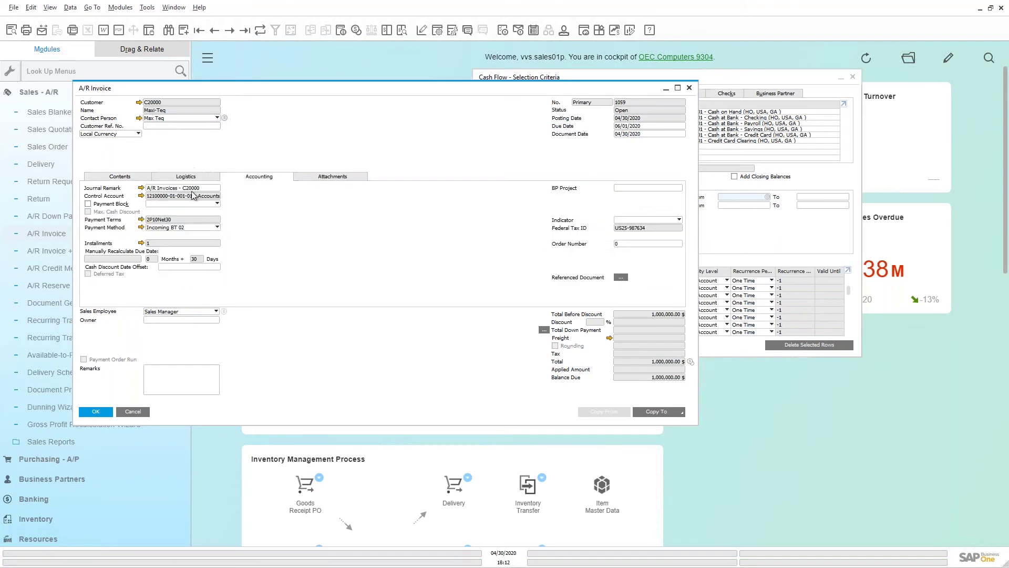
left_click(141, 188)
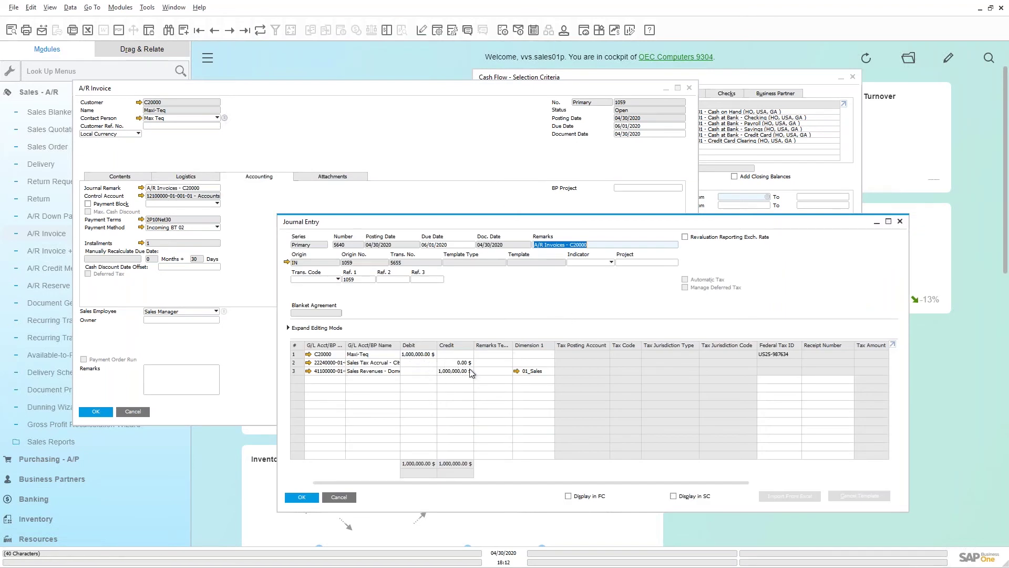
Close the journal entry and A/R invoice, rerun the Cash Flow report, and expand the 06/03/2020 week
left_click(900, 222)
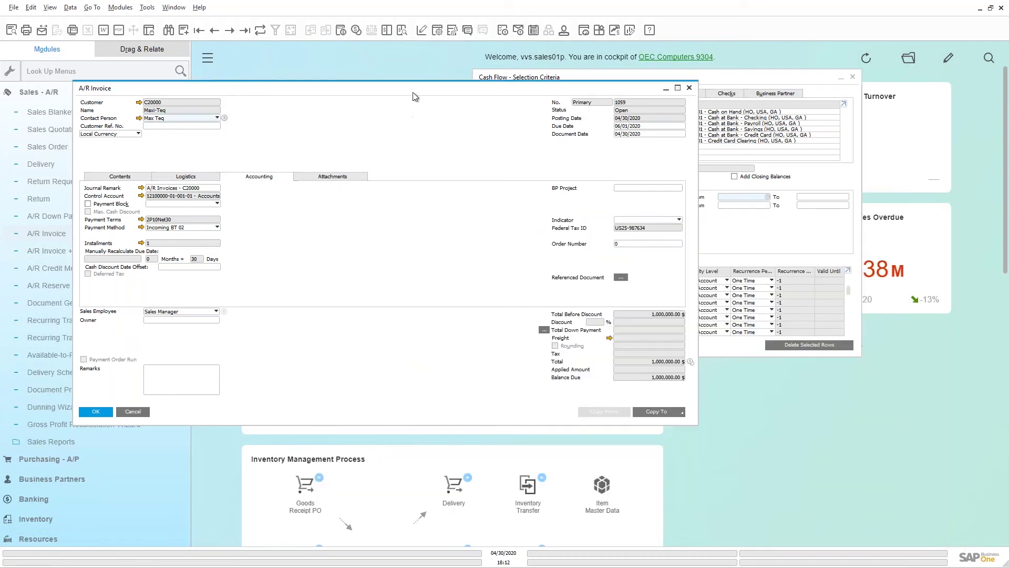
left_click(137, 413)
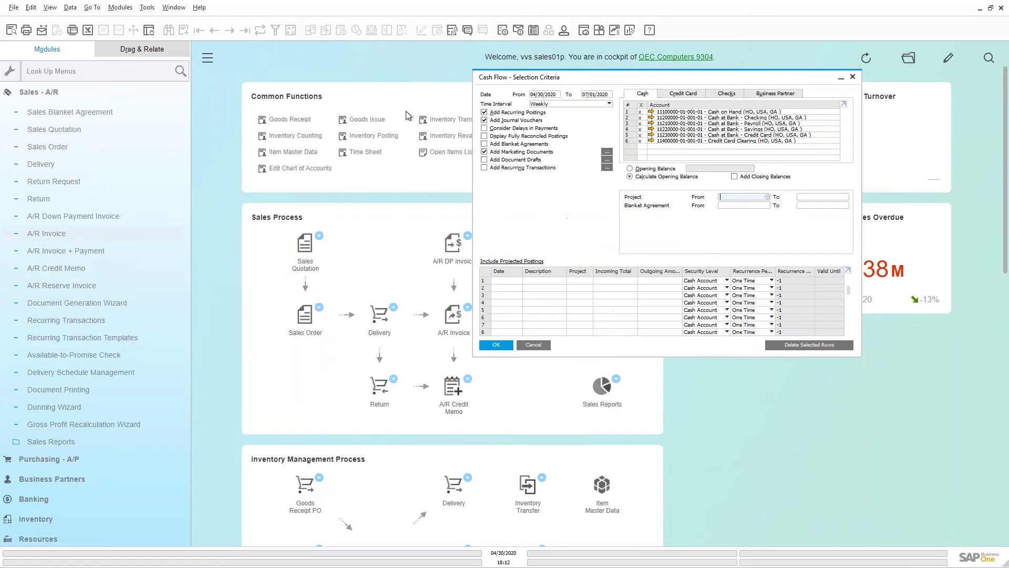
left_click_drag(628, 74, 595, 72)
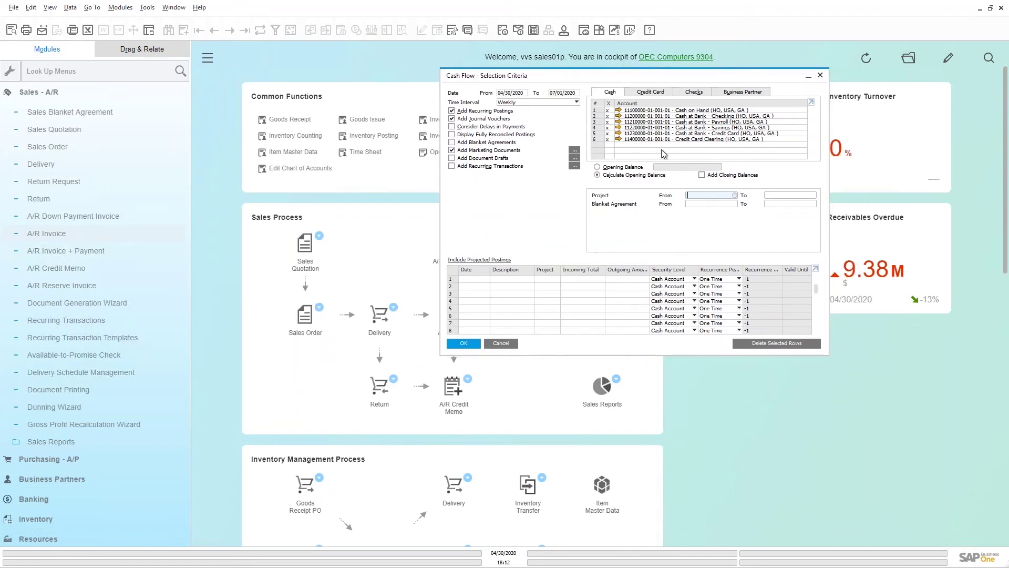
left_click(473, 345)
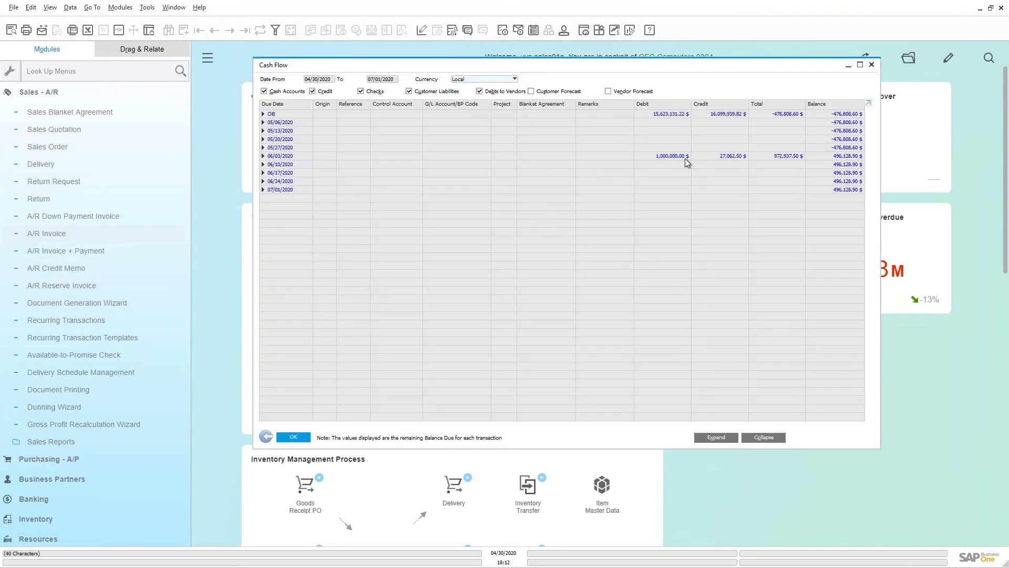
left_click(263, 156)
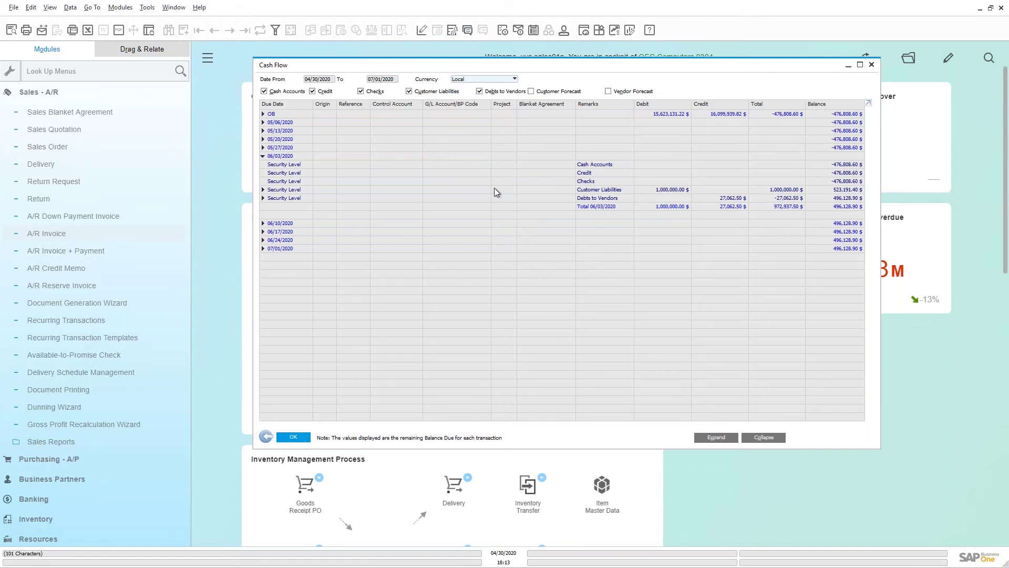
Return to the Cash Flow selection criteria and open a Purchase Order form from the Purchasing - A/P module
left_click(266, 436)
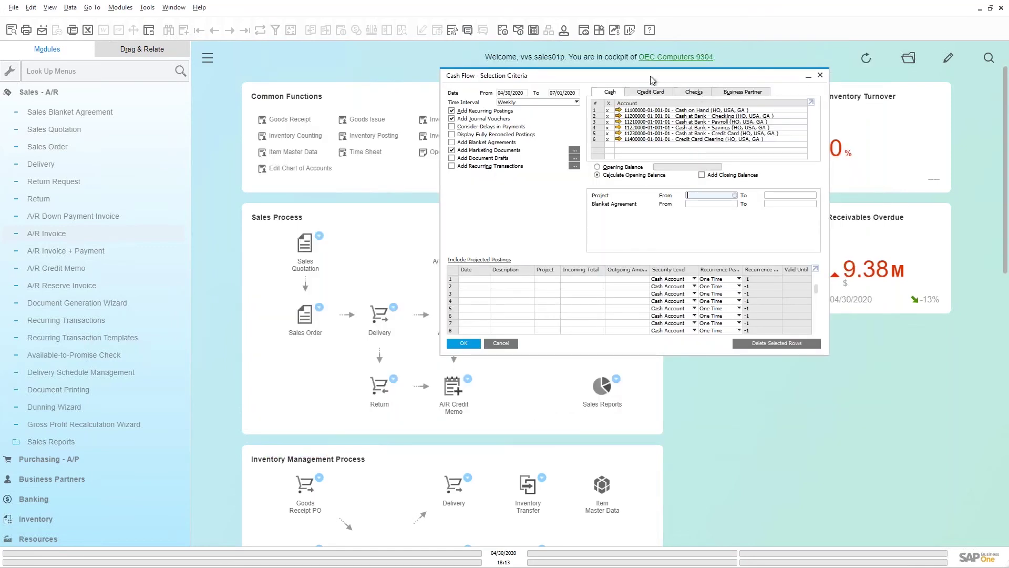
left_click(60, 97)
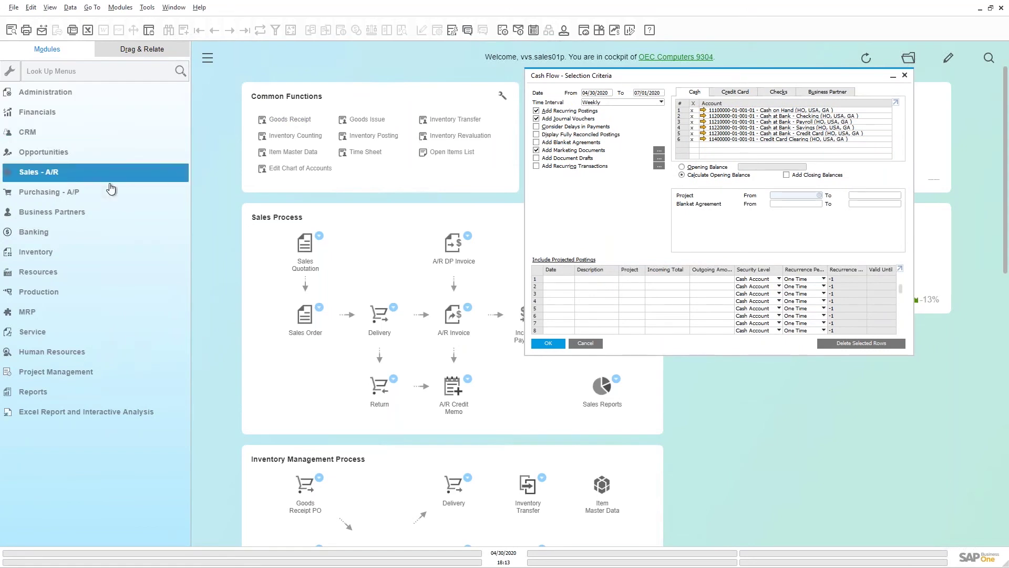
left_click(105, 194)
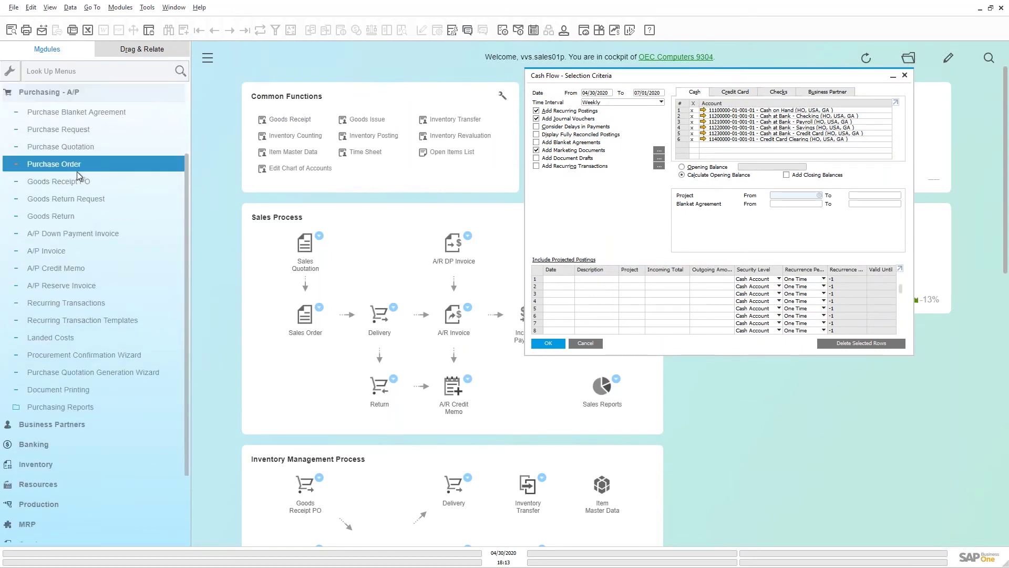
left_click(98, 159)
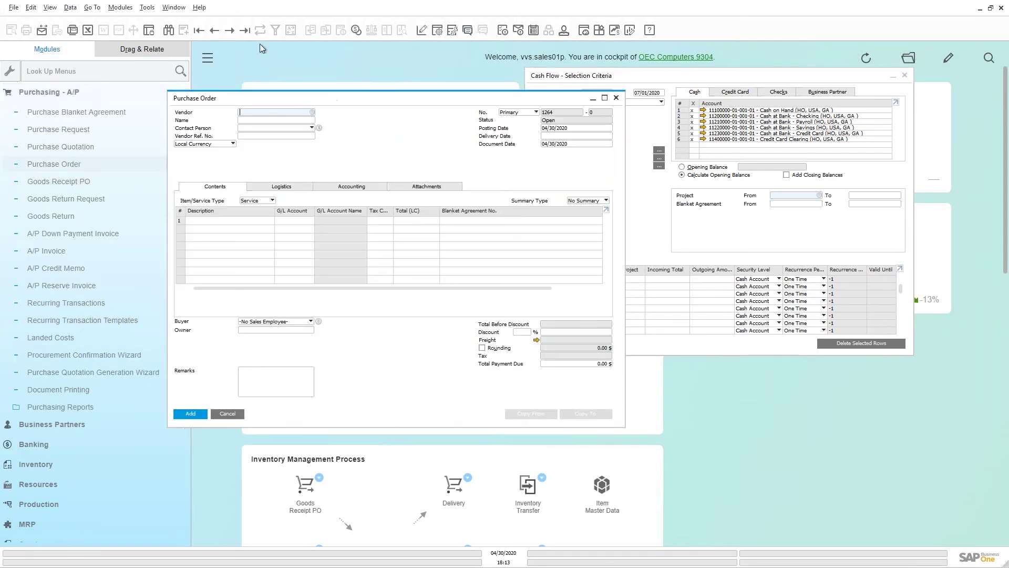
Find the last purchase order, the canceled Acme Associates one for "big cost", and duplicate it
left_click(244, 29)
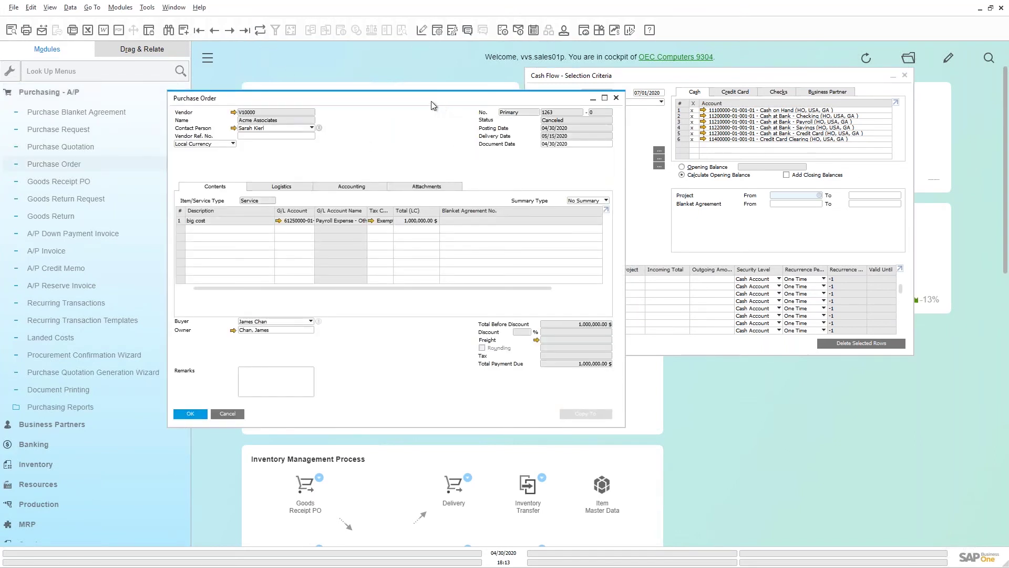
left_click_drag(375, 104, 271, 109)
right_click(269, 139)
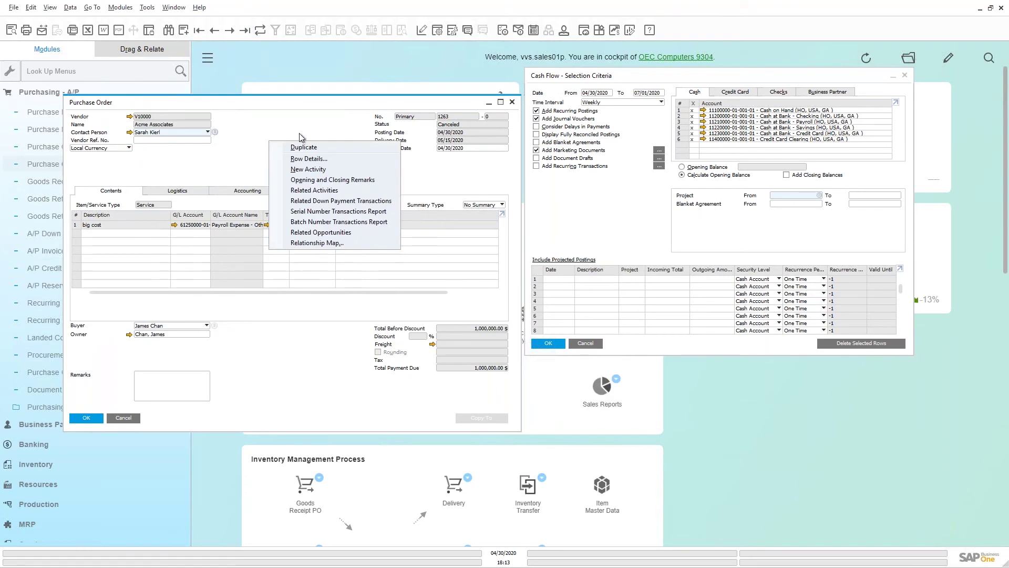
left_click(314, 148)
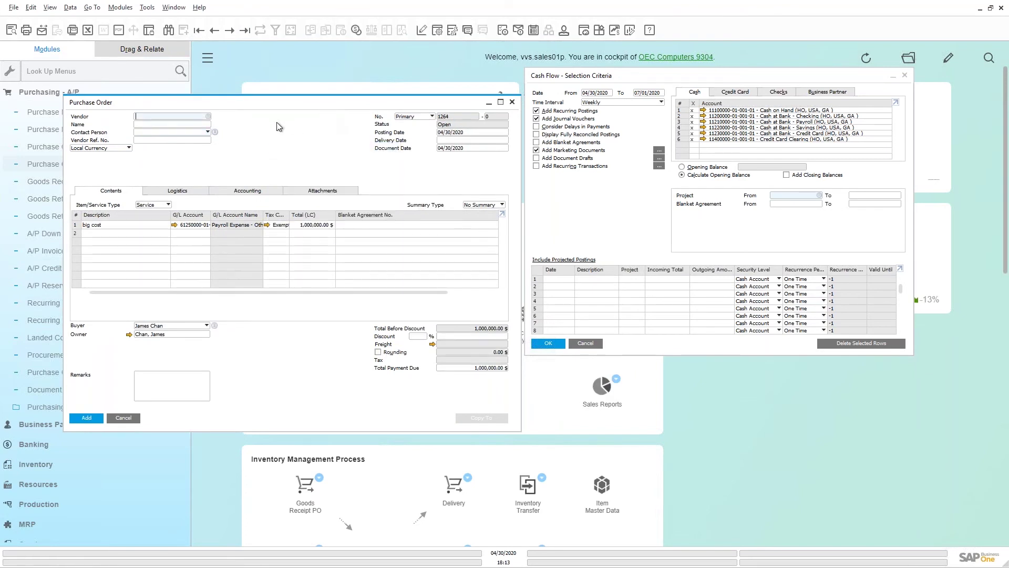
Choose Acme Associates as the vendor without updating the document rows, and set the "big cost" line total to 500,000
left_click(209, 116)
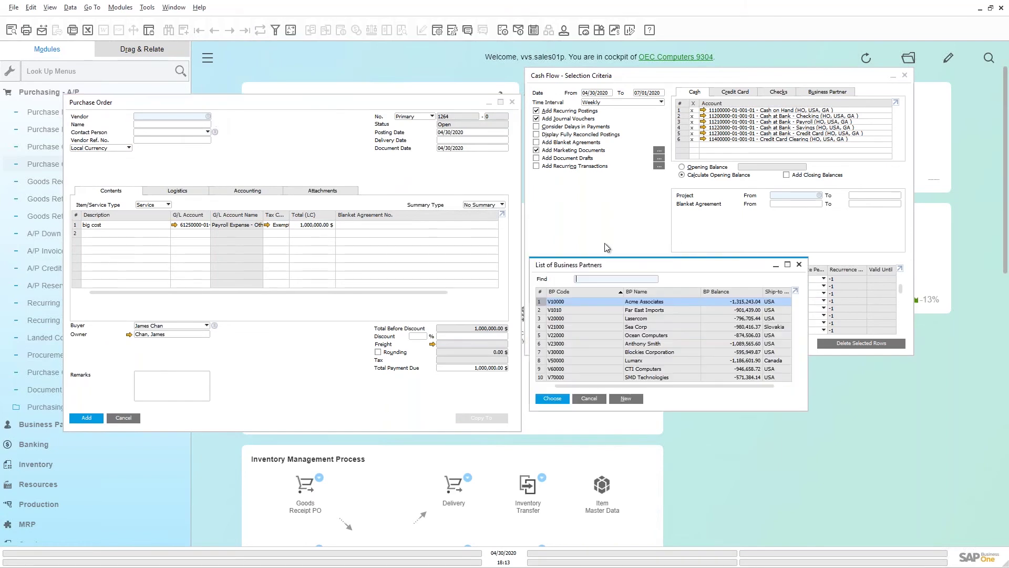
double_click(673, 301)
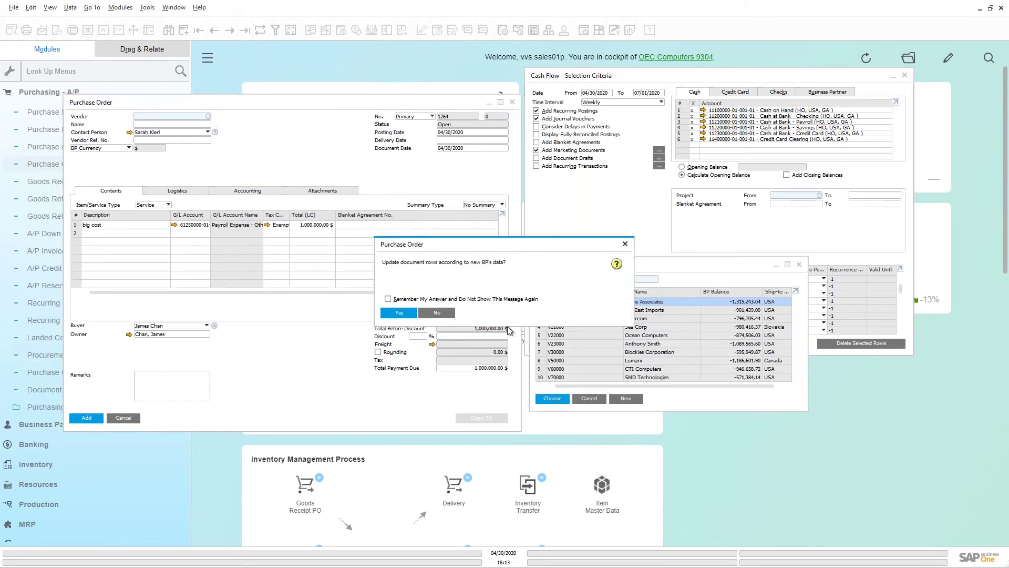
left_click(437, 312)
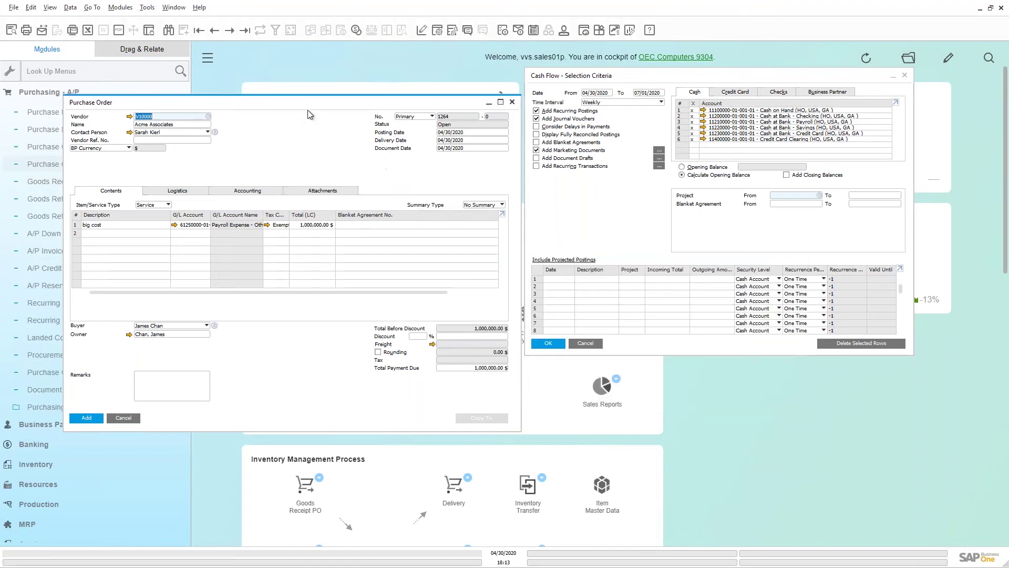
left_click(311, 226)
type("500000")
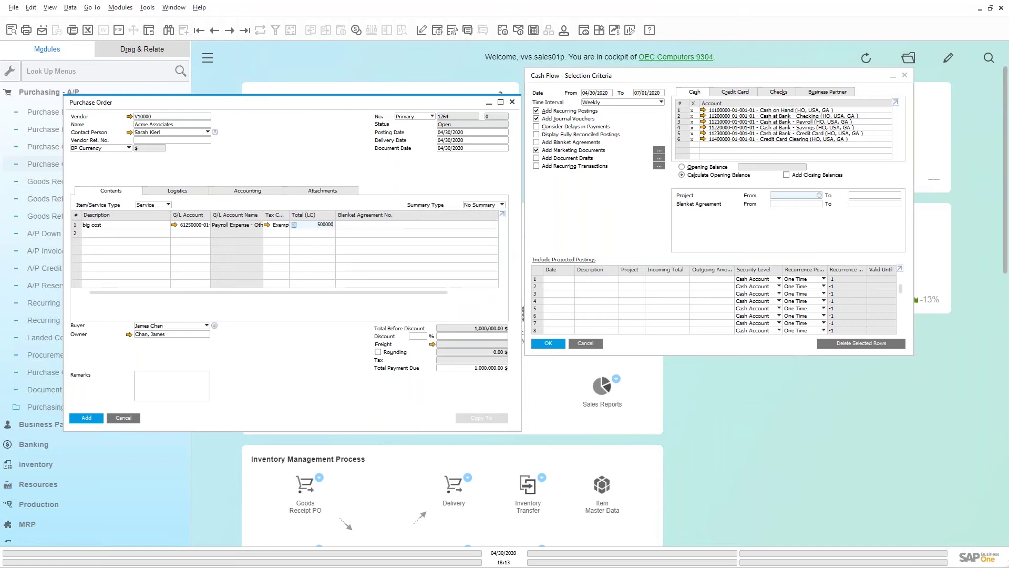
key("Tab")
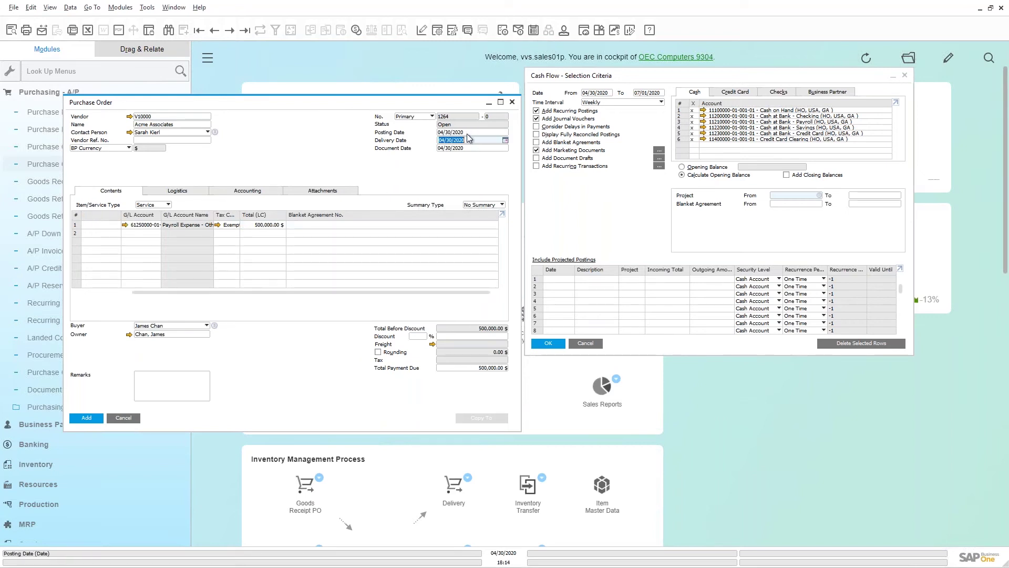
Set the purchase order's delivery and document dates to 05/15/2020, add the order, and close the form
left_click(467, 132)
left_click(467, 140)
type("0515")
key("Tab")
type("05/15")
key("Tab")
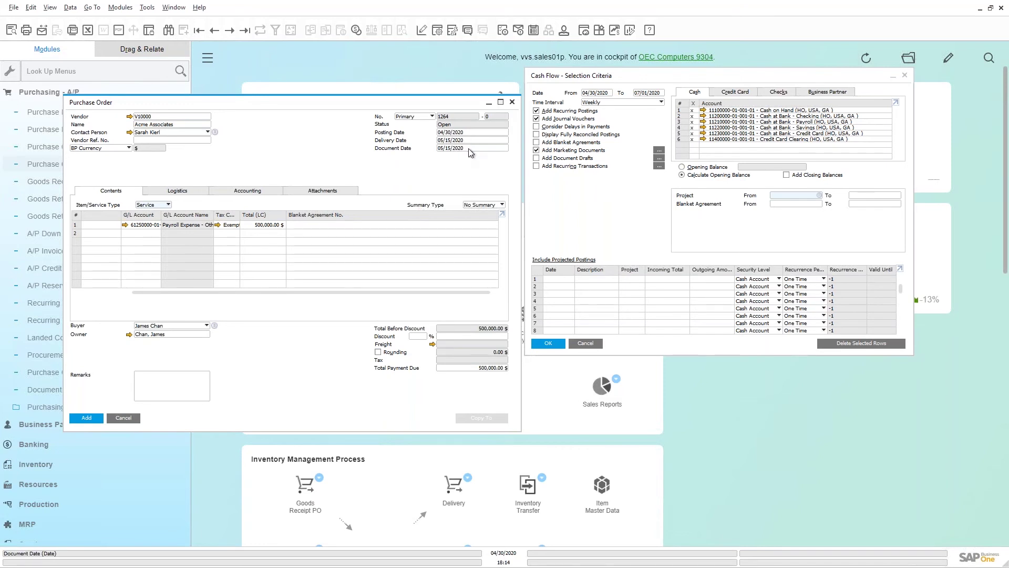
left_click(83, 421)
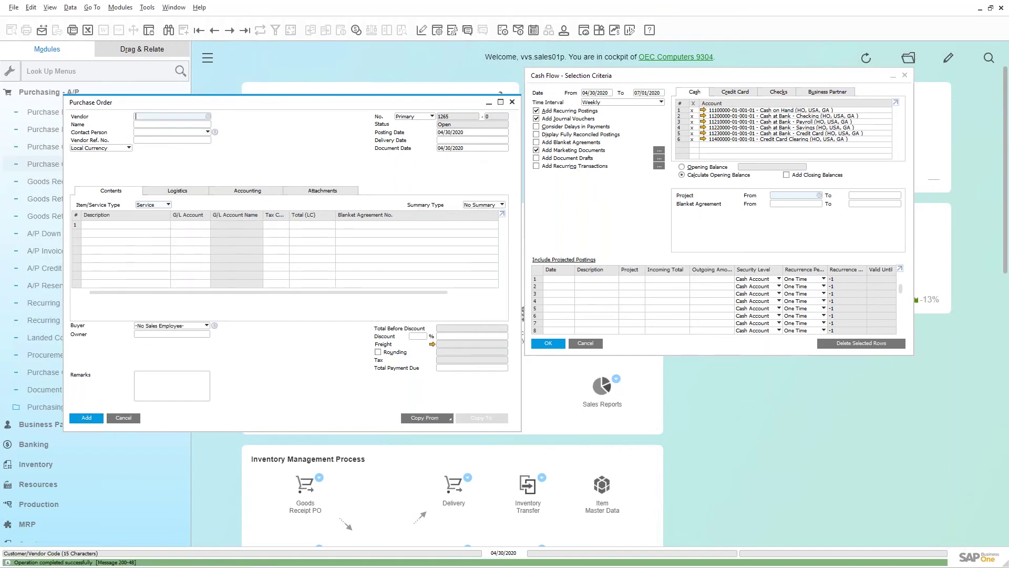
left_click(512, 102)
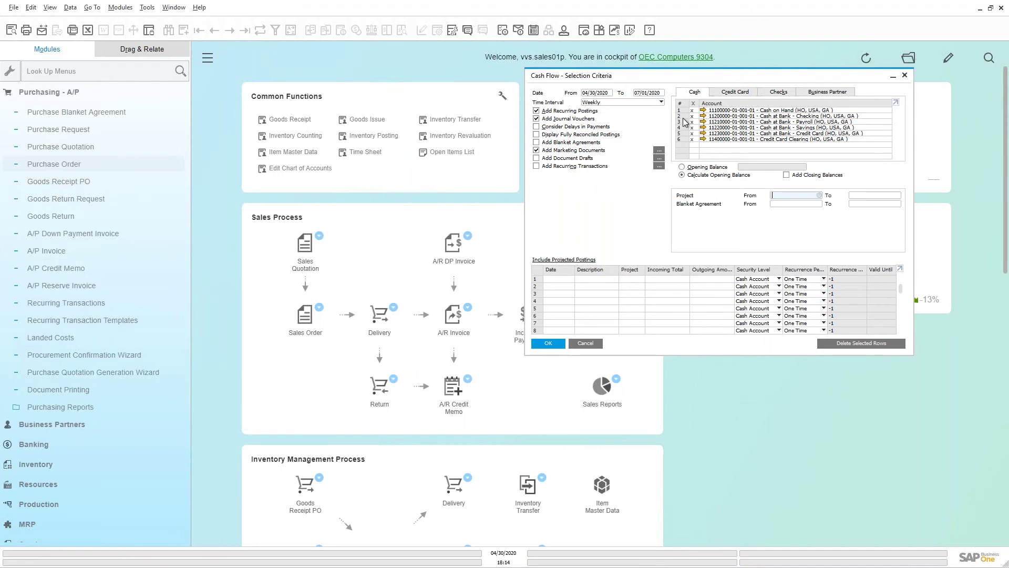
Rerun the Cash Flow report, include the vendor and customer forecasts, and expand the 06/17/2020 week
left_click_drag(668, 78, 559, 92)
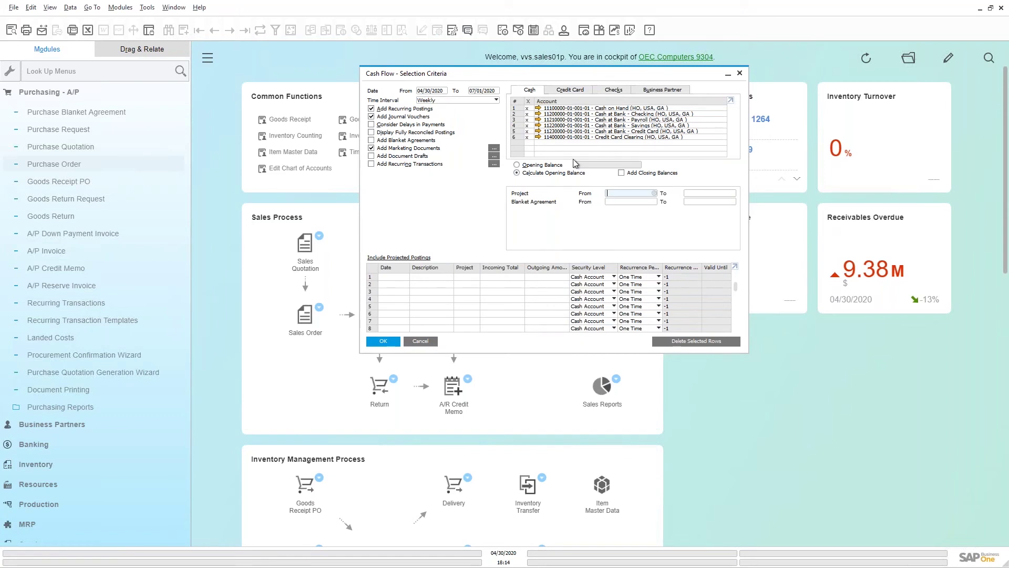
left_click(384, 343)
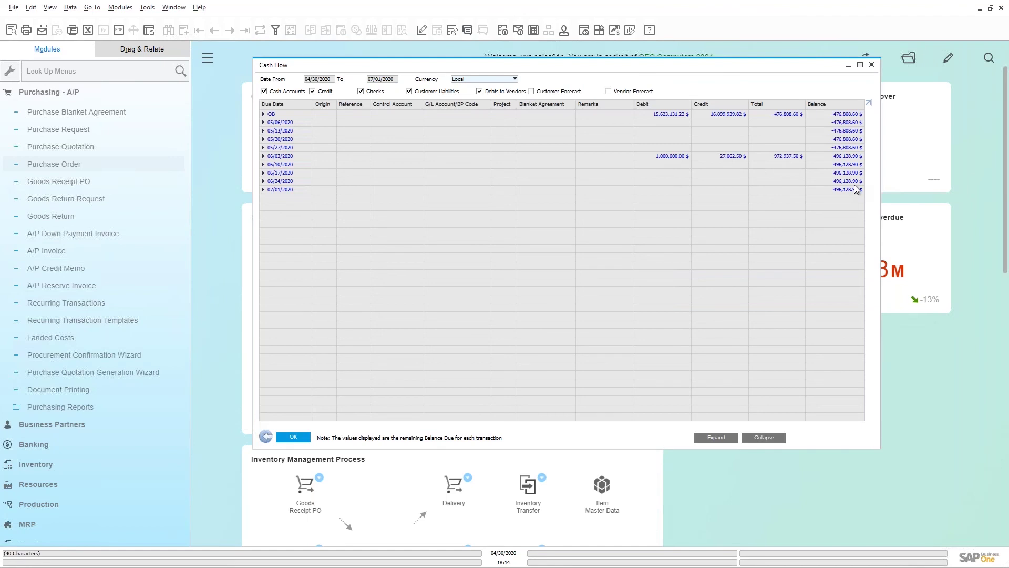
left_click(608, 92)
left_click(531, 92)
left_click(263, 173)
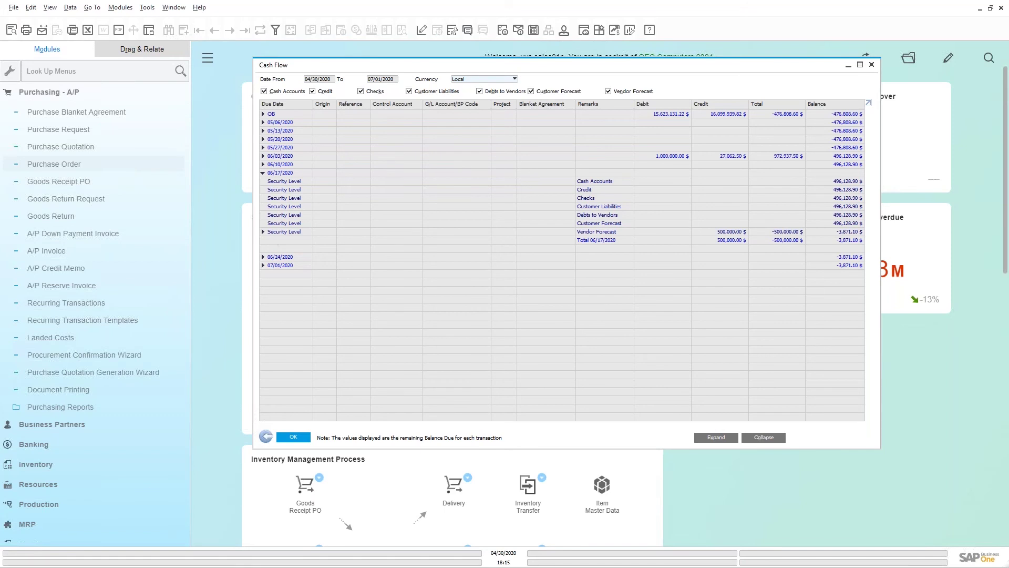
Return to the Cash Flow selection criteria and review the document types included under marketing documents
left_click(266, 437)
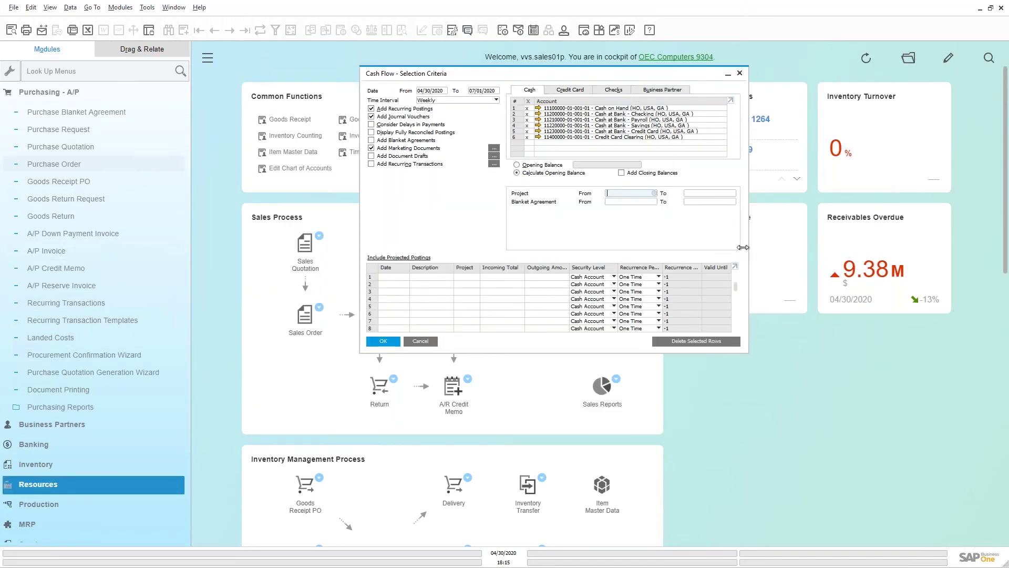
left_click(494, 148)
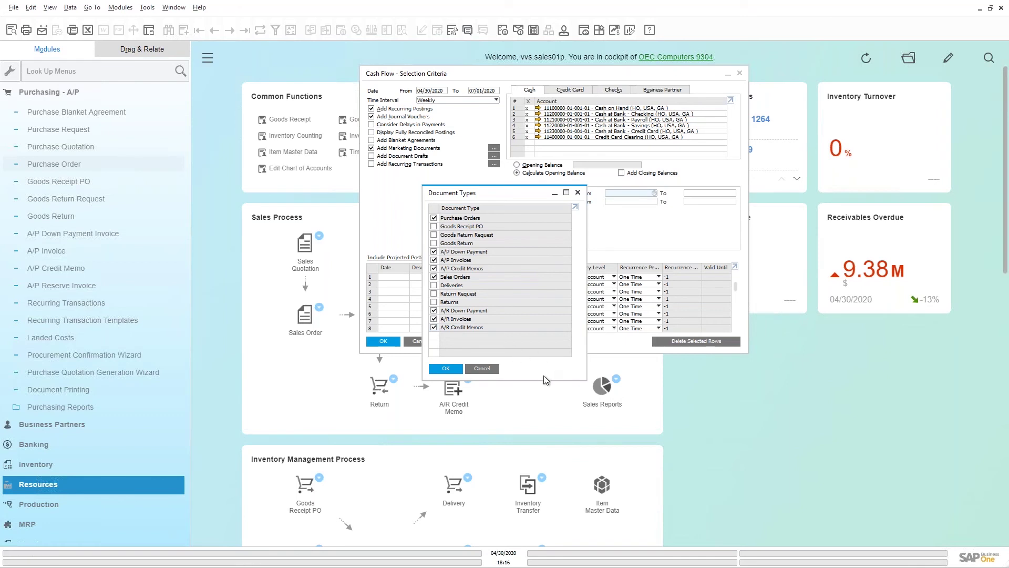
left_click(470, 371)
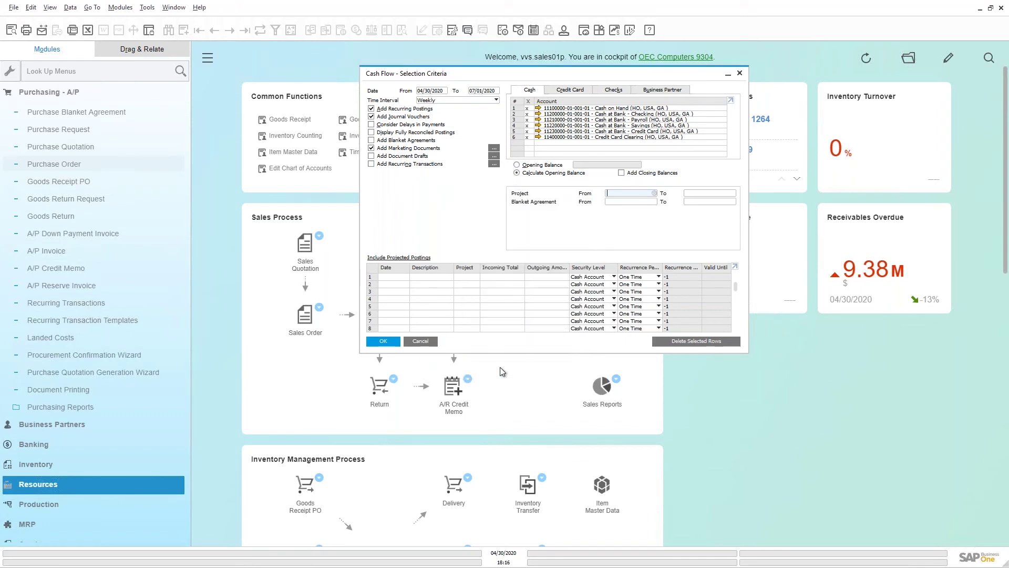
left_click_drag(651, 79, 689, 66)
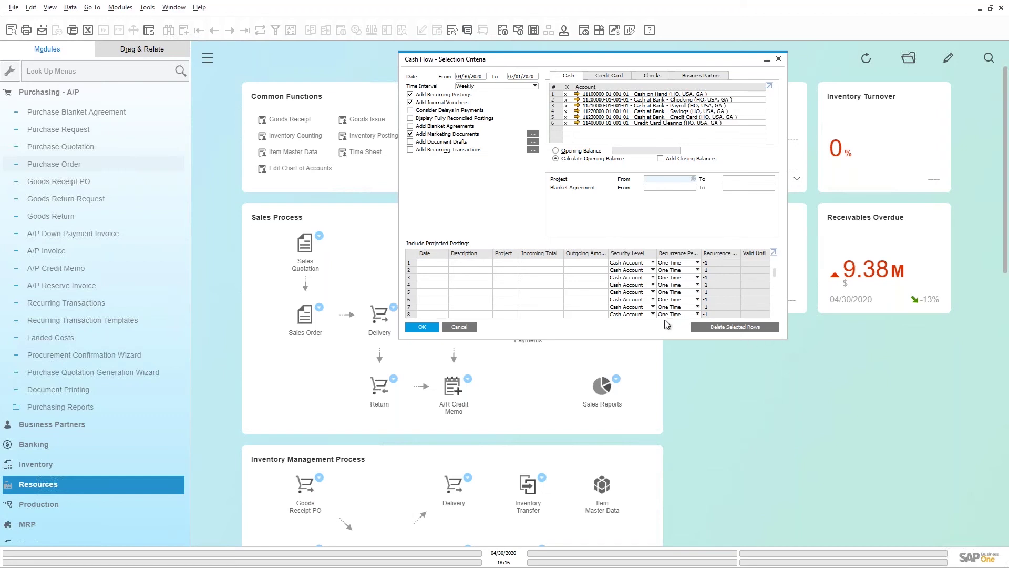
Enter a projected posting dated 07/01/2020 with description "Loan proceed" and an incoming total of 750,000
left_click(433, 263)
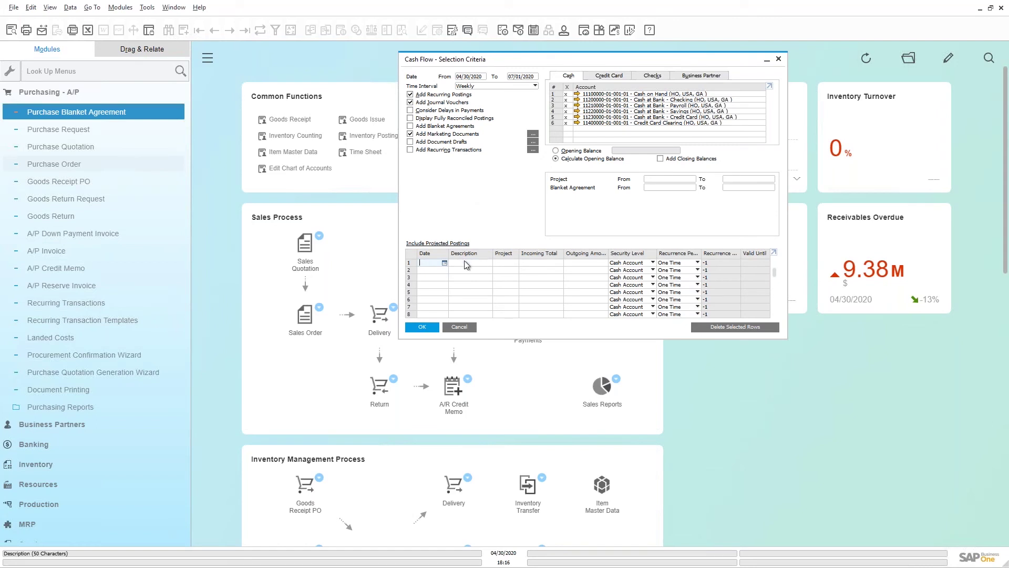
left_click(444, 263)
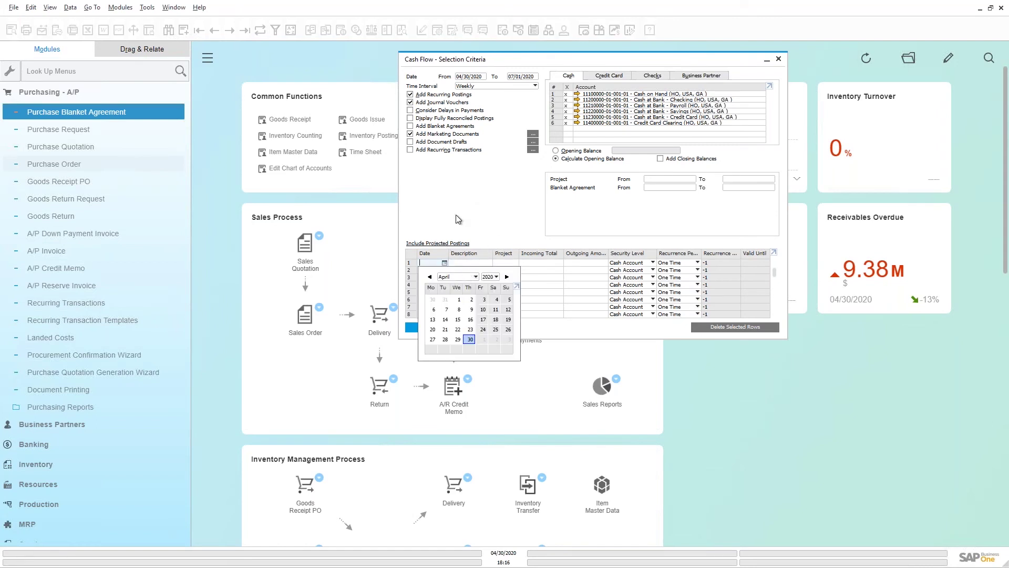
left_click(429, 263)
type("0701")
key("Tab")
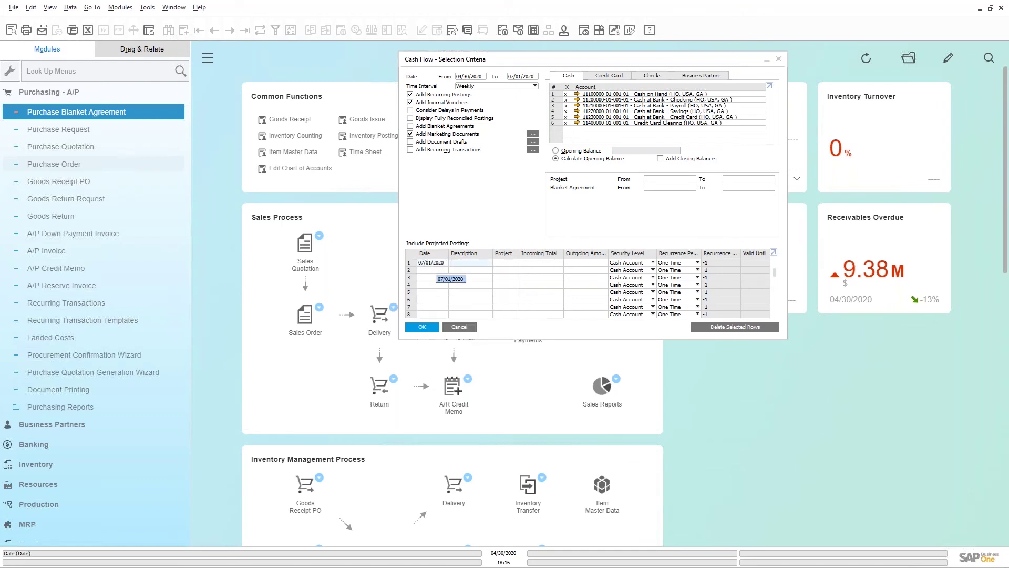
type("Loan proceed")
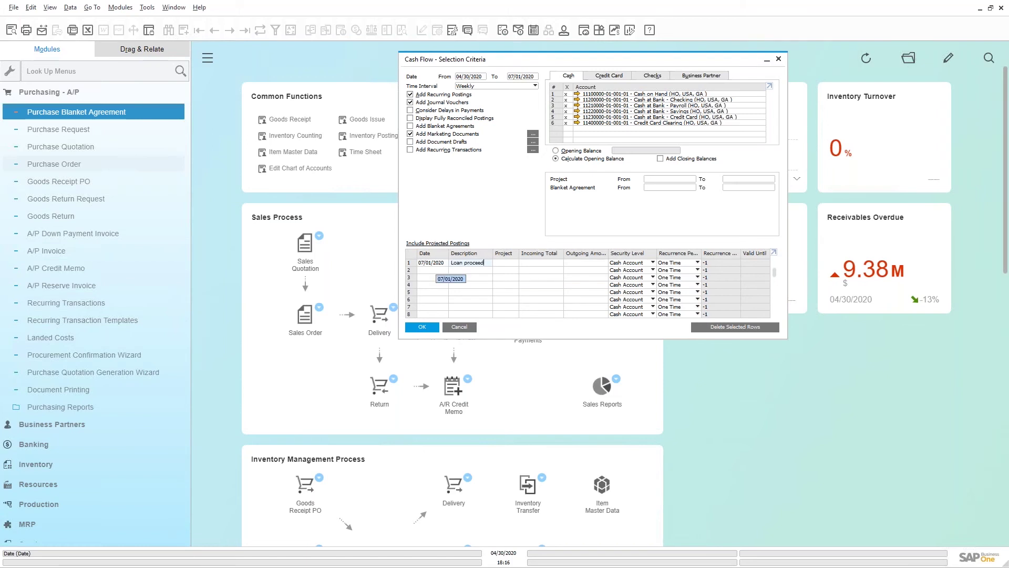
key("Tab")
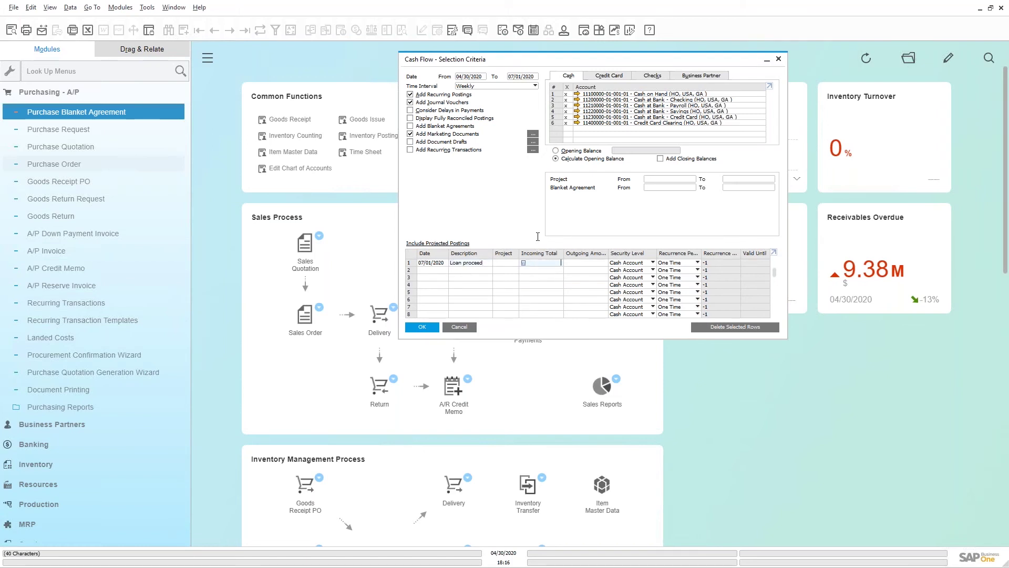
type("750,000")
key("Tab")
Keep Cash Account as the projected posting's security level and run the Cash Flow report
left_click(653, 262)
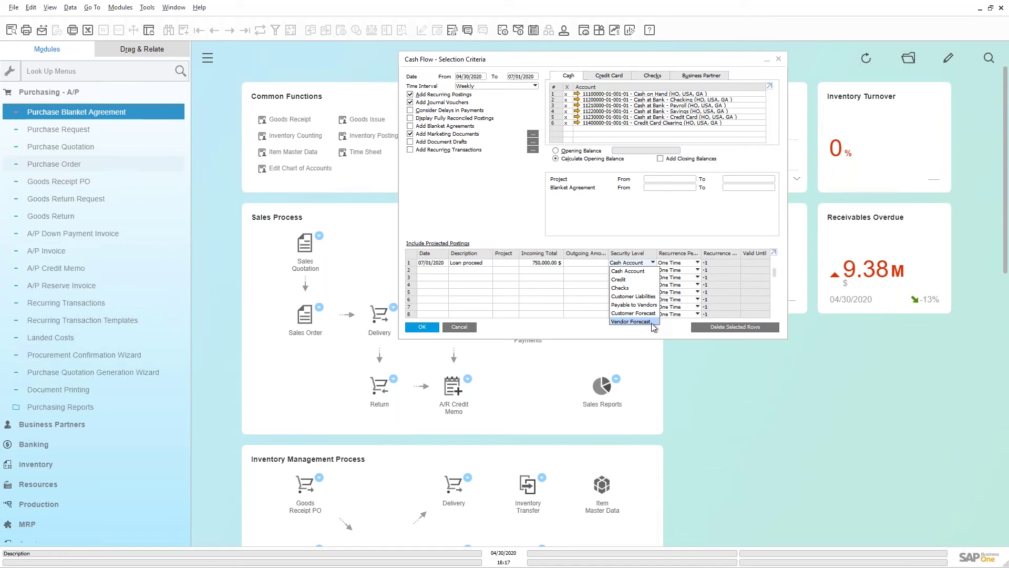
left_click(637, 269)
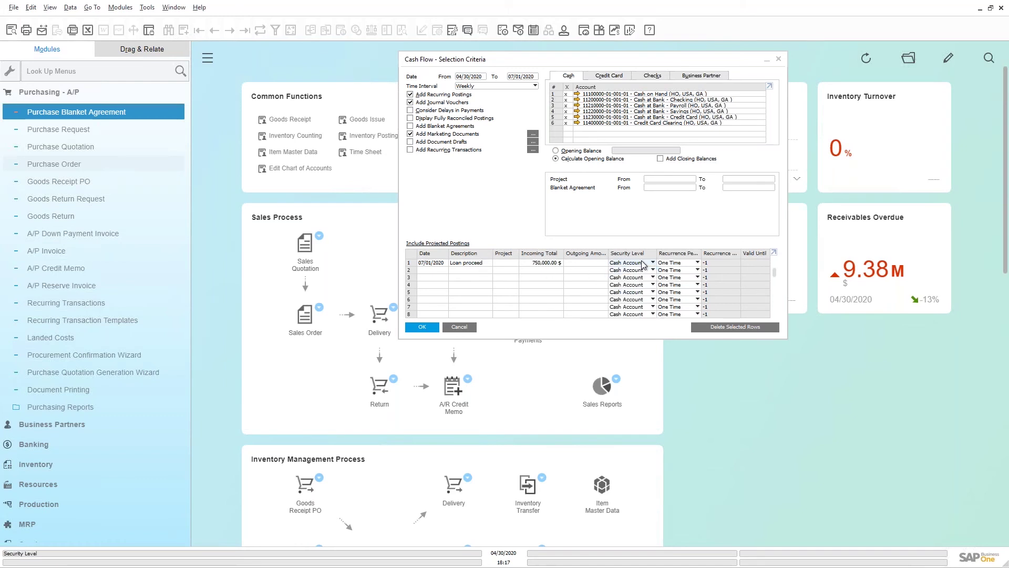
left_click(425, 328)
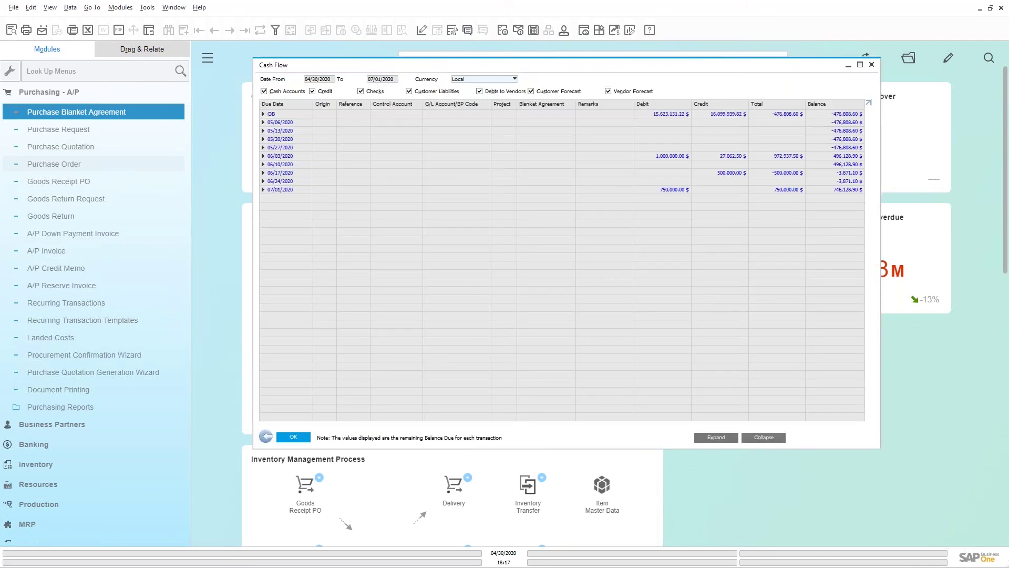
Enlarge the Cash Flow report, expand the 07/01/2020 week, and close the report and its selection criteria
left_click_drag(881, 450, 912, 504)
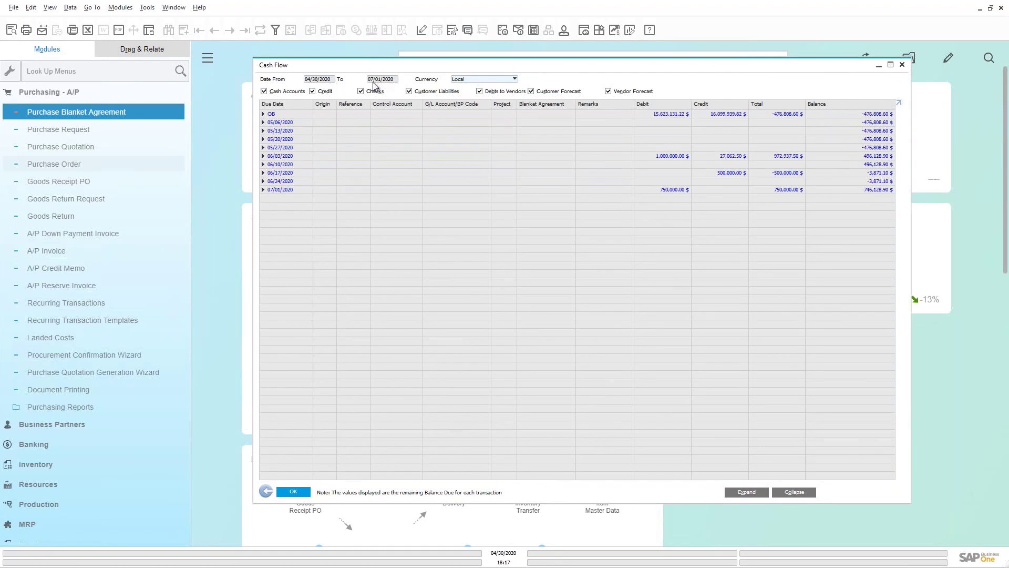
left_click(263, 190)
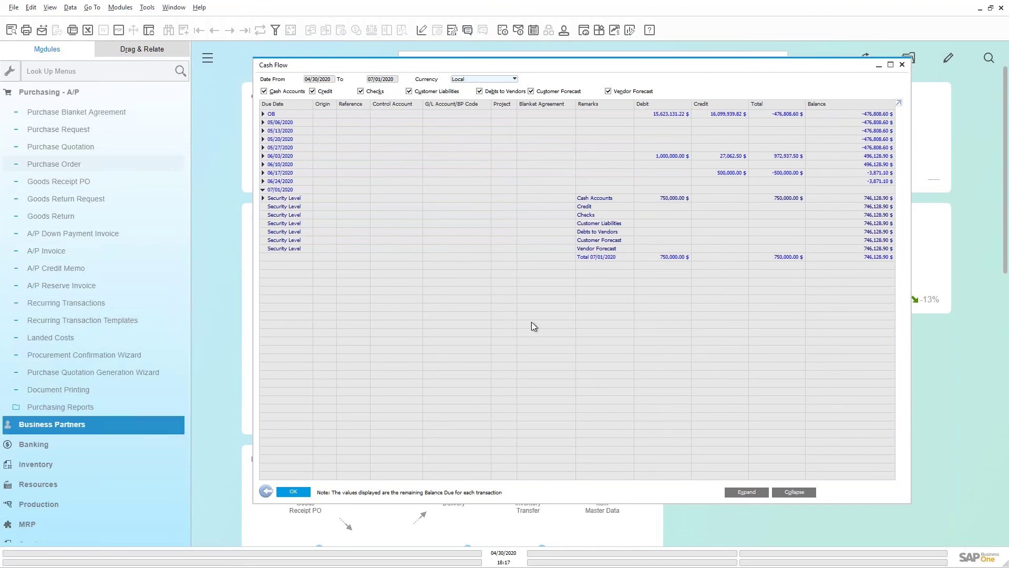
left_click(293, 491)
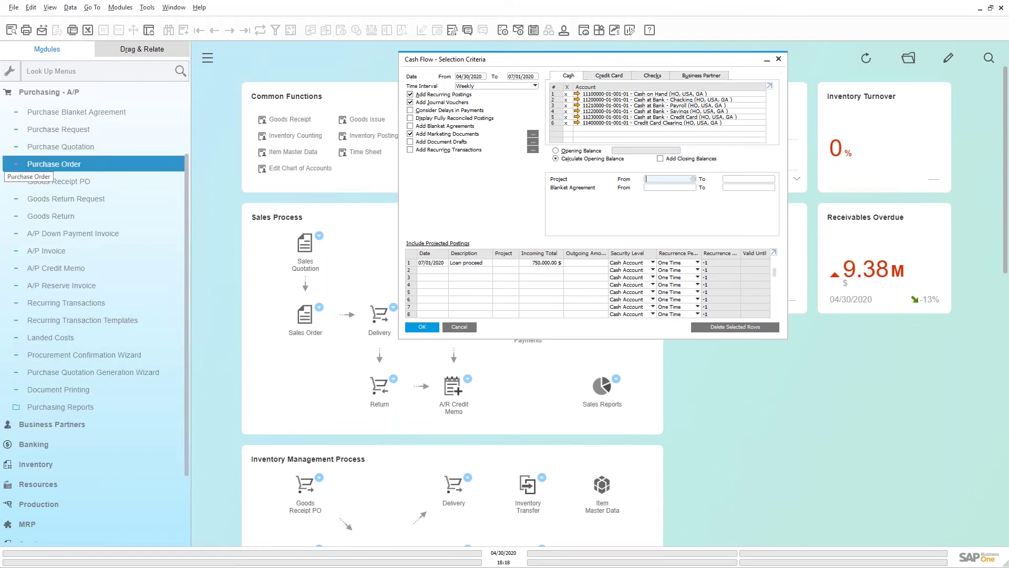
left_click_drag(623, 62, 678, 62)
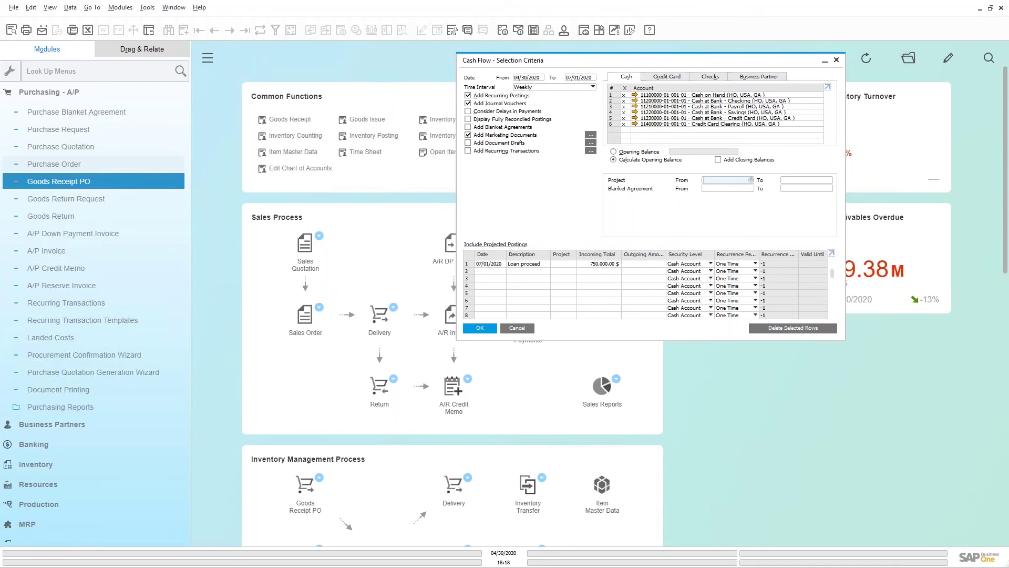
left_click(837, 59)
Search the menus for "cash", open the Cash Flow Forecast, and enlarge its window
left_click(79, 94)
left_click(79, 72)
type("cash")
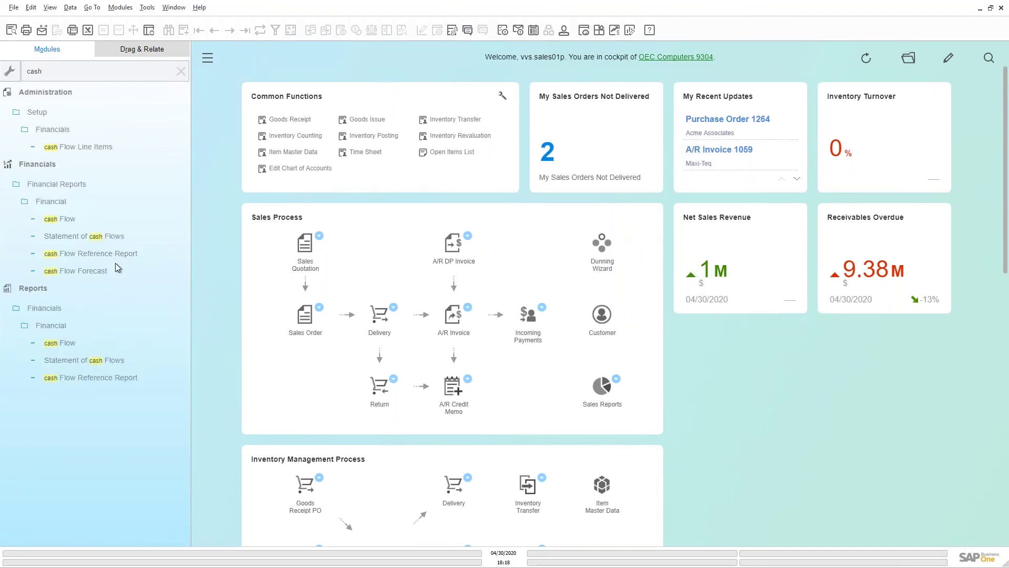
left_click(86, 271)
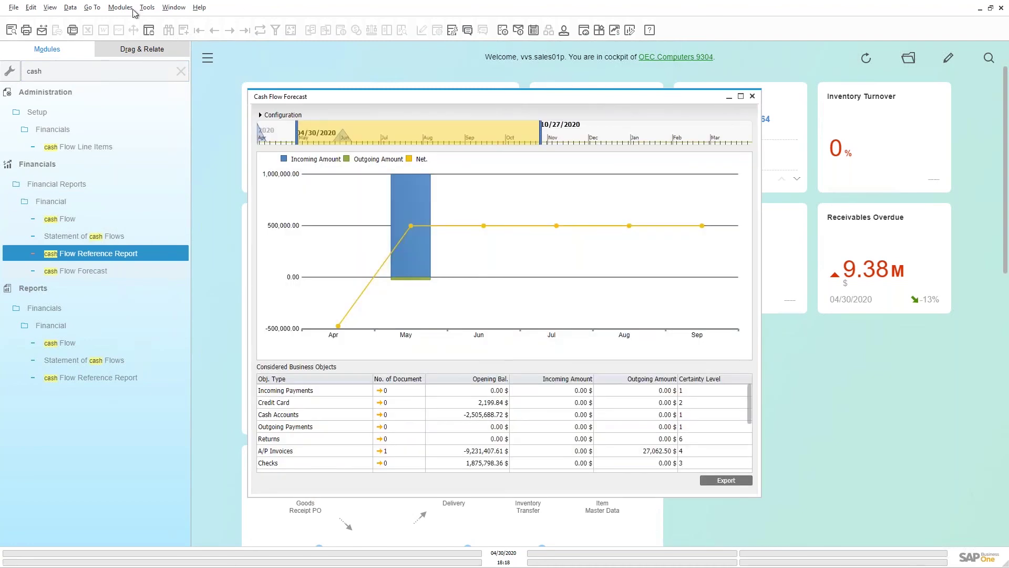
left_click_drag(538, 97, 547, 75)
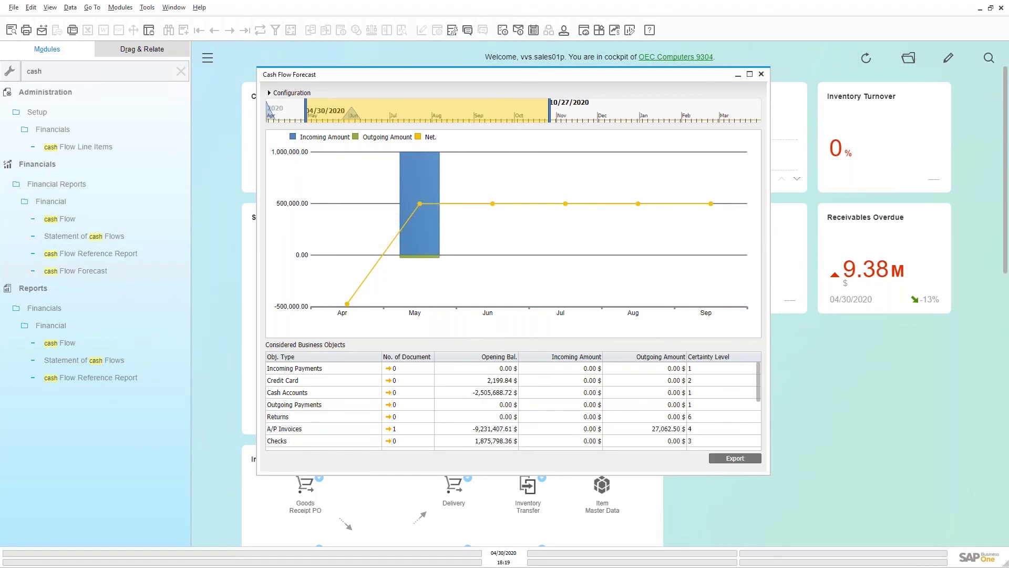
left_click_drag(768, 476, 790, 500)
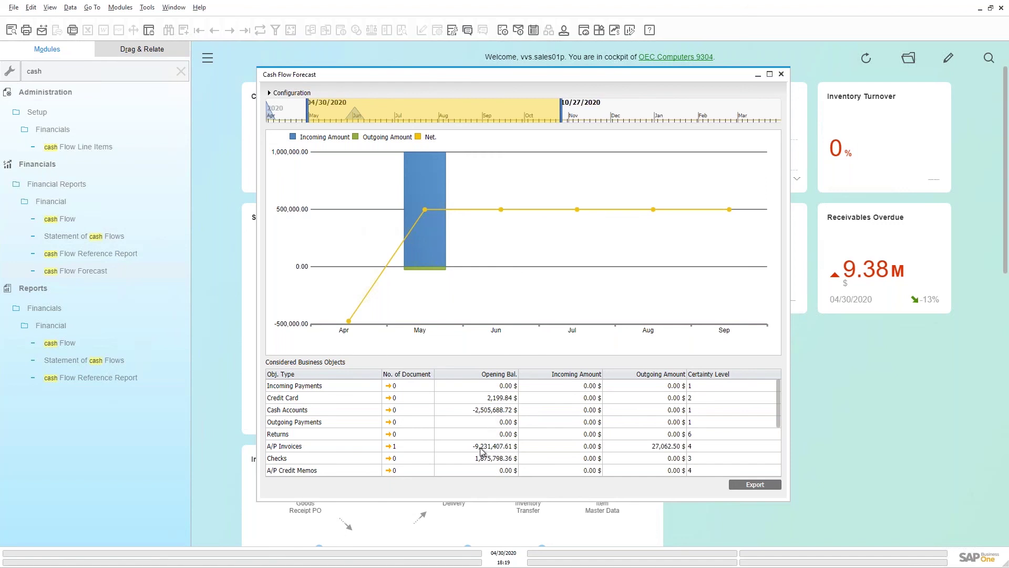
Examine the opening, incoming and outgoing amounts and certainty levels in the Considered Business Objects table
scroll(493, 448, "down", 3)
scroll(490, 433, "down", 2)
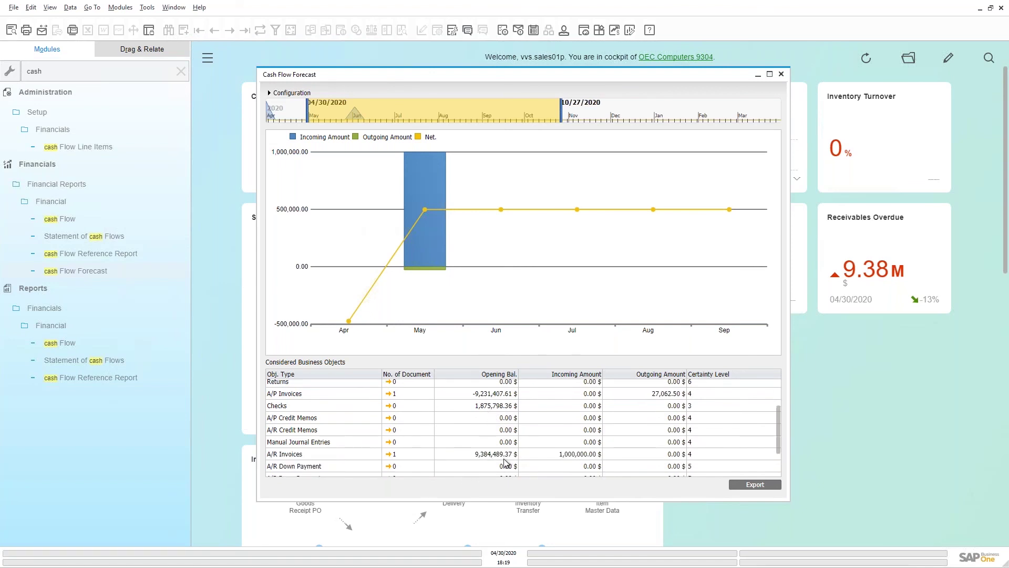
scroll(502, 460, "down", 3)
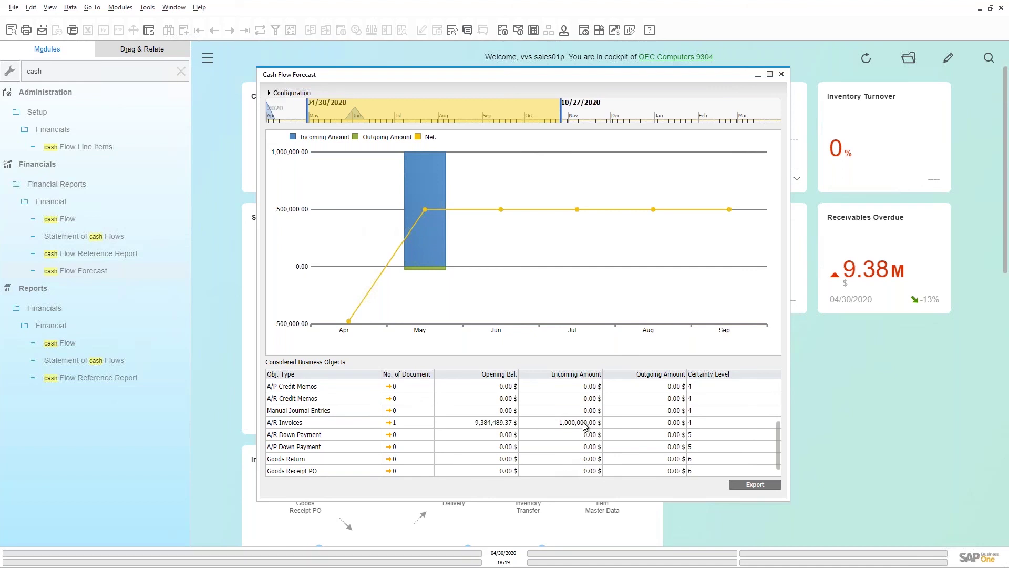
scroll(586, 427, "up", 2)
scroll(586, 427, "up", 1)
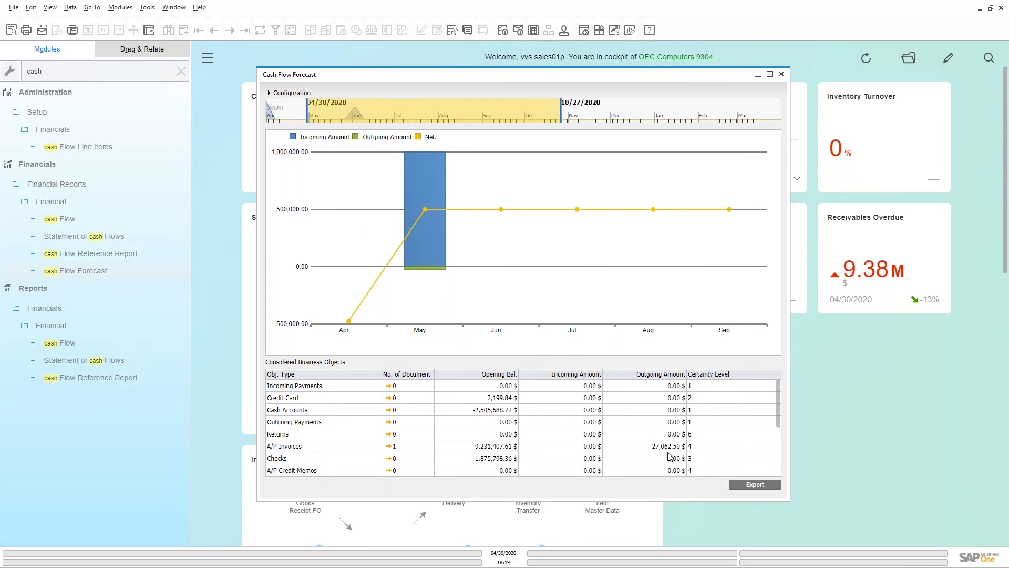
scroll(665, 445, "down", 6)
scroll(657, 435, "up", 4)
scroll(654, 432, "up", 1)
scroll(654, 431, "down", 3)
scroll(653, 431, "up", 3)
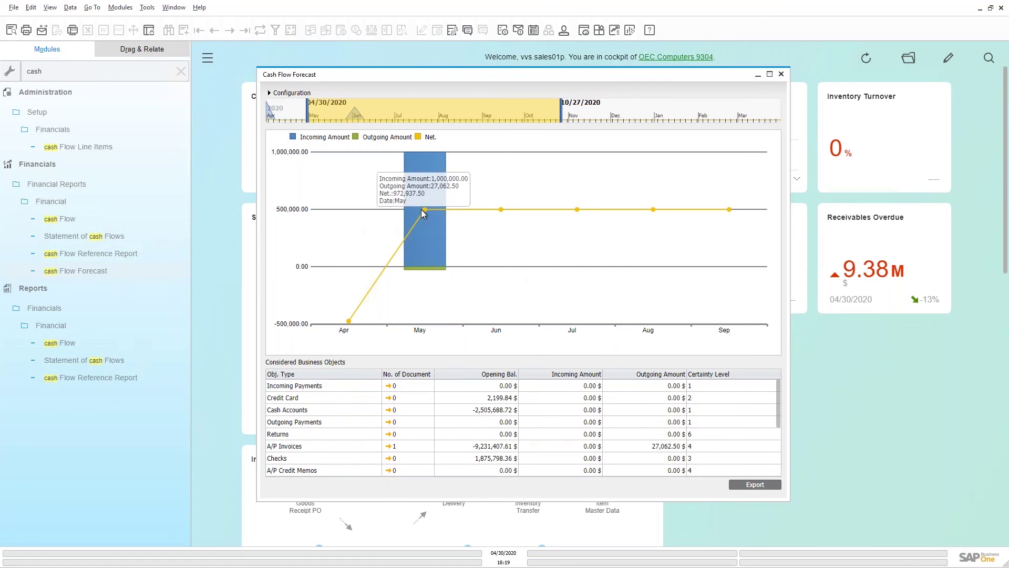
Inspect the May amounts in the forecast chart and view the documents behind the May bar
mouse_move(440, 204)
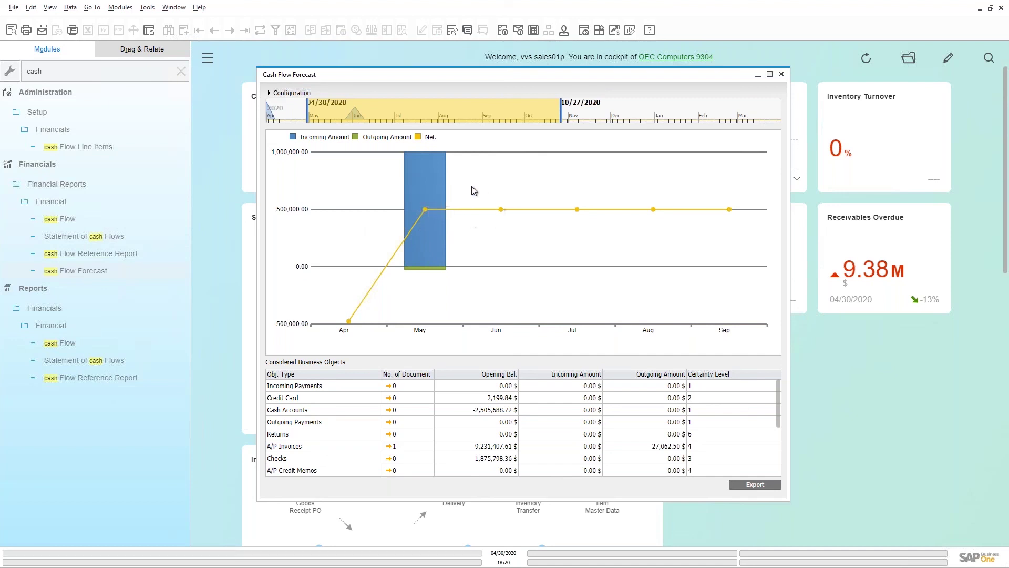
mouse_move(428, 177)
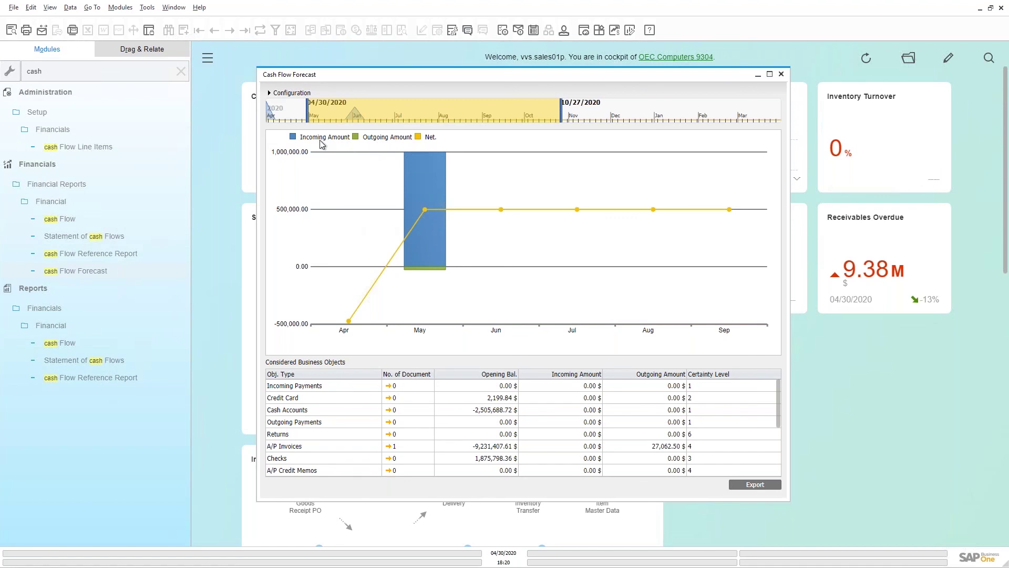
double_click(428, 185)
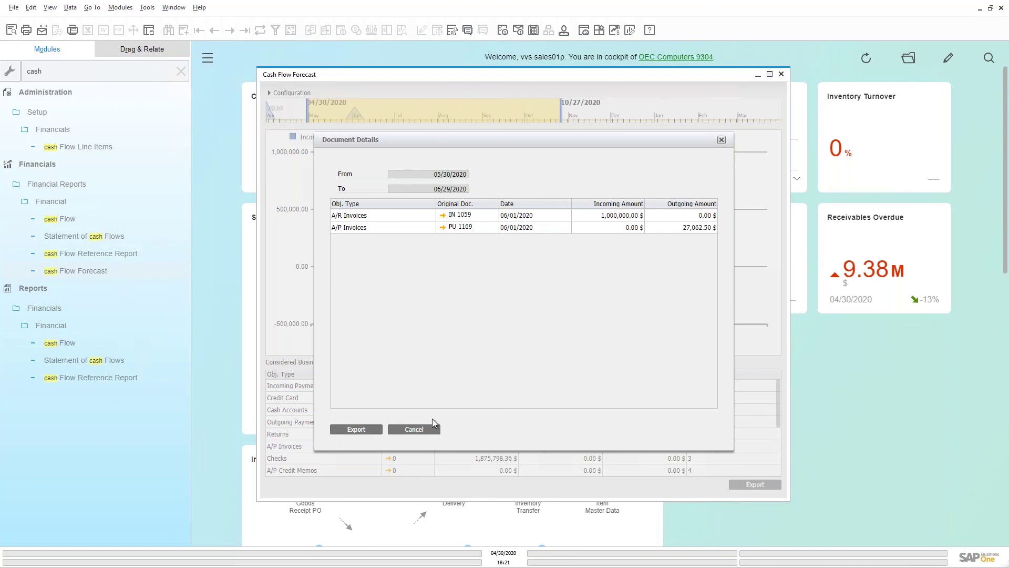
left_click(413, 430)
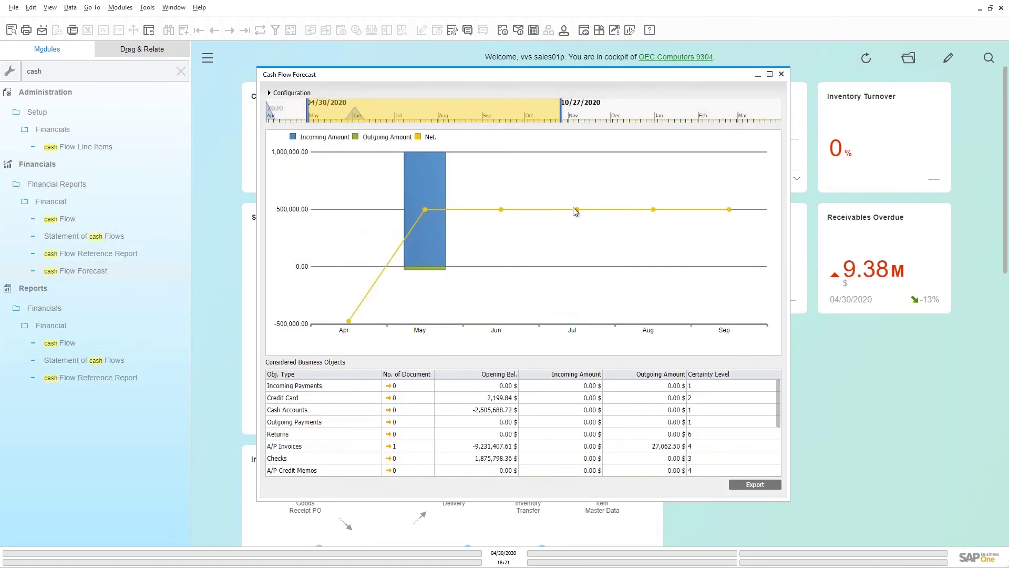
Expand the forecast configuration, lower the certainty level to its lowest setting, and check the May bar
left_click(270, 93)
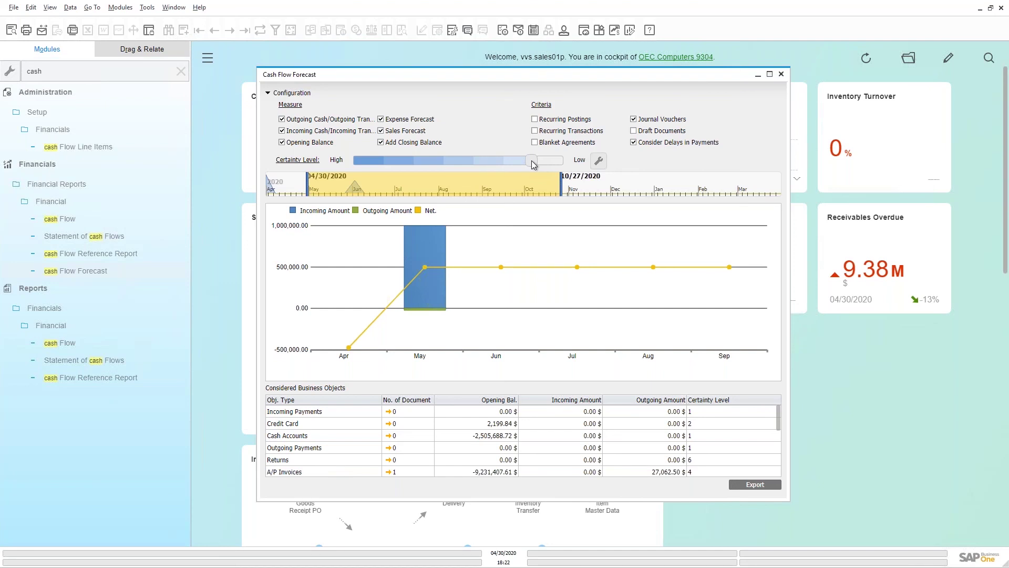
left_click_drag(533, 165, 576, 165)
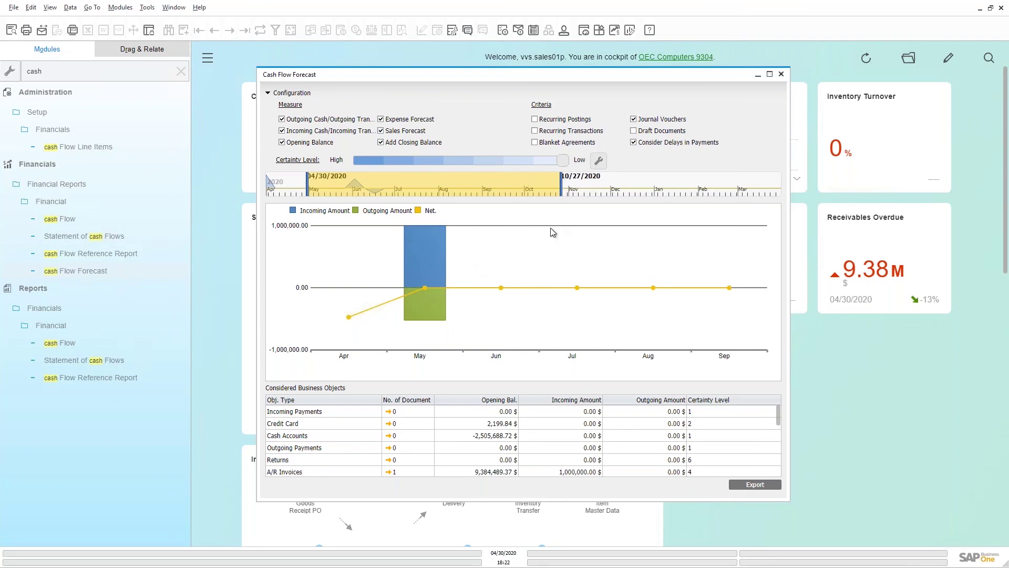
mouse_move(441, 260)
Shorten the forecast range to end on 06/29/2020 and inspect the weekly amounts for CW22 and CW24
left_click_drag(548, 184, 393, 188)
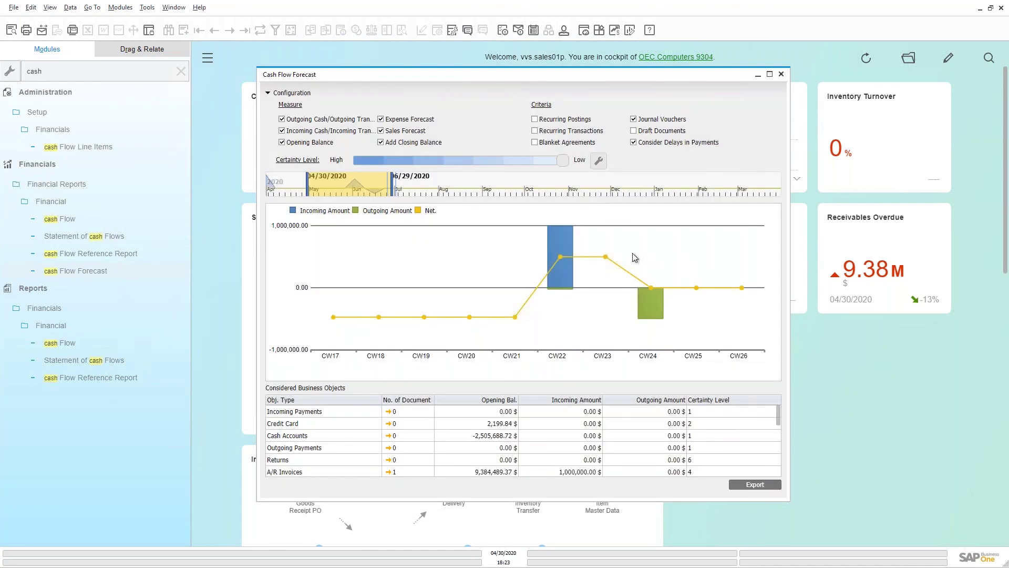
mouse_move(561, 271)
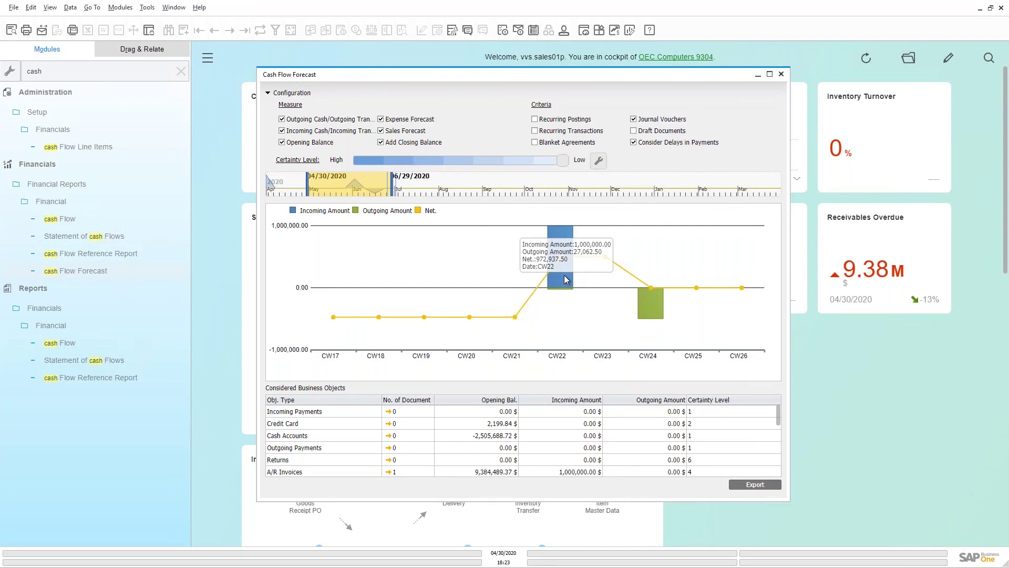
mouse_move(657, 315)
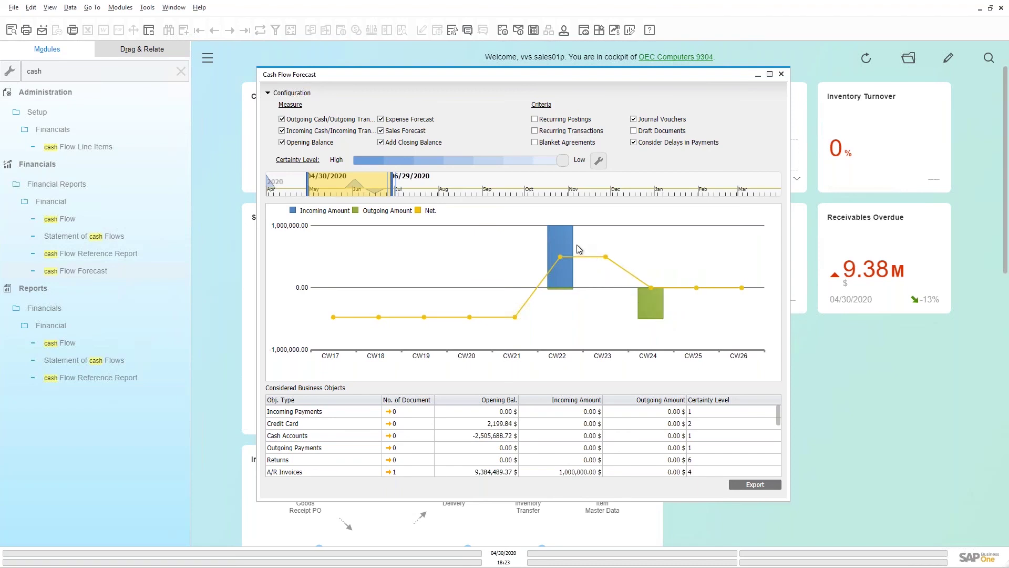
mouse_move(567, 247)
Set the forecast range to start on 05/26/2020 and examine the daily cash flow chart
left_click_drag(323, 191, 357, 194)
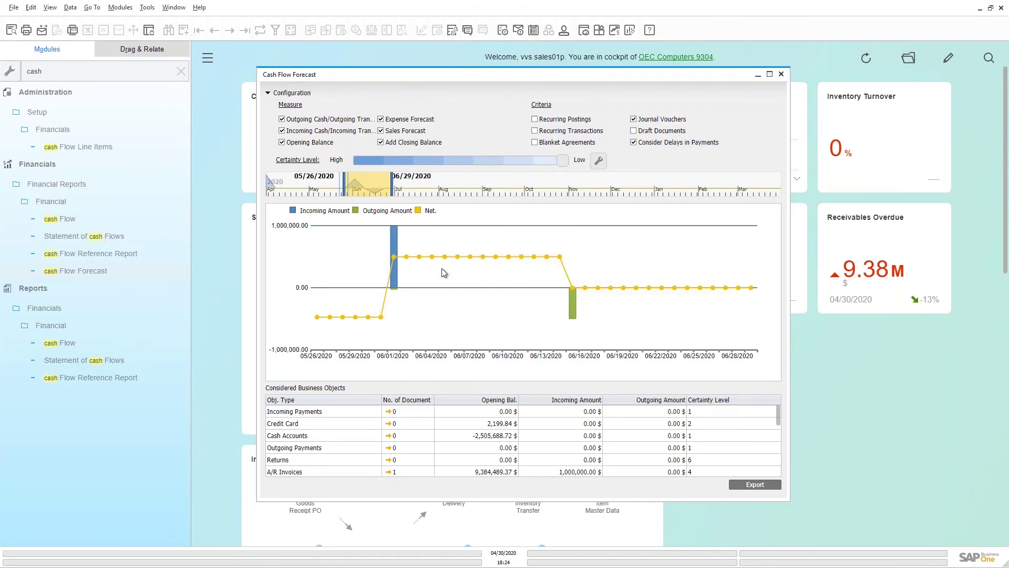
mouse_move(406, 258)
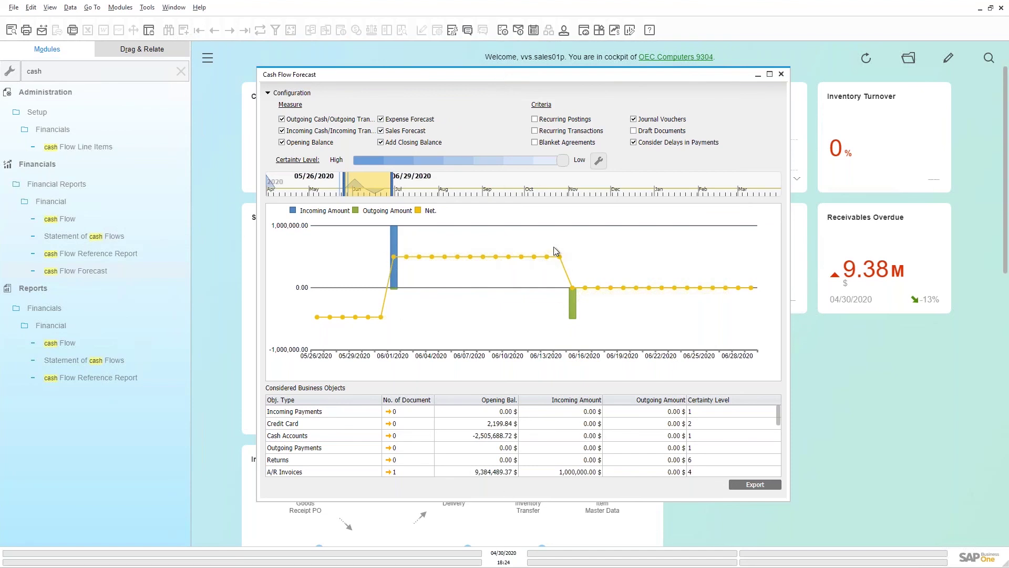
left_click_drag(609, 78, 634, 77)
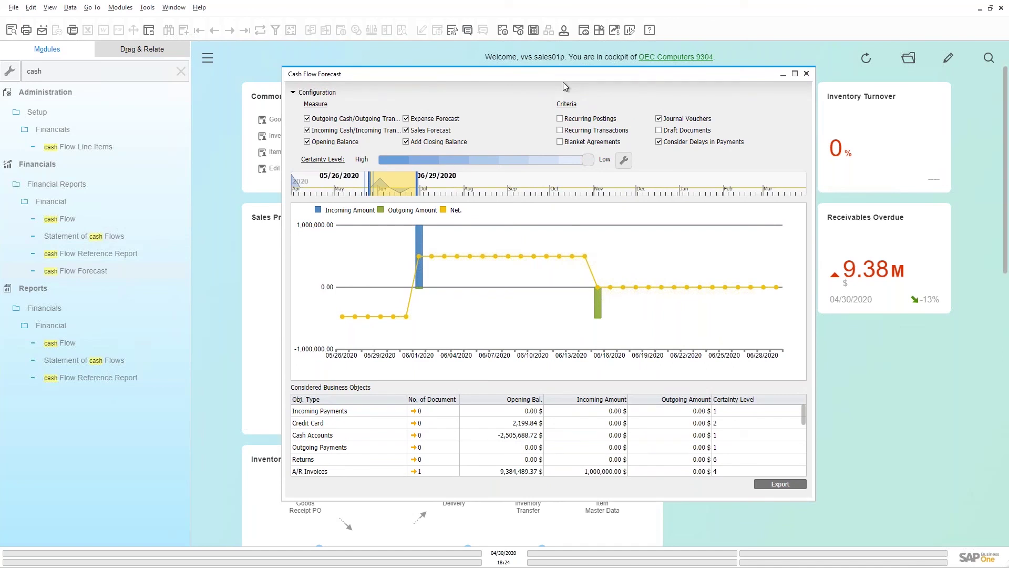
left_click(115, 305)
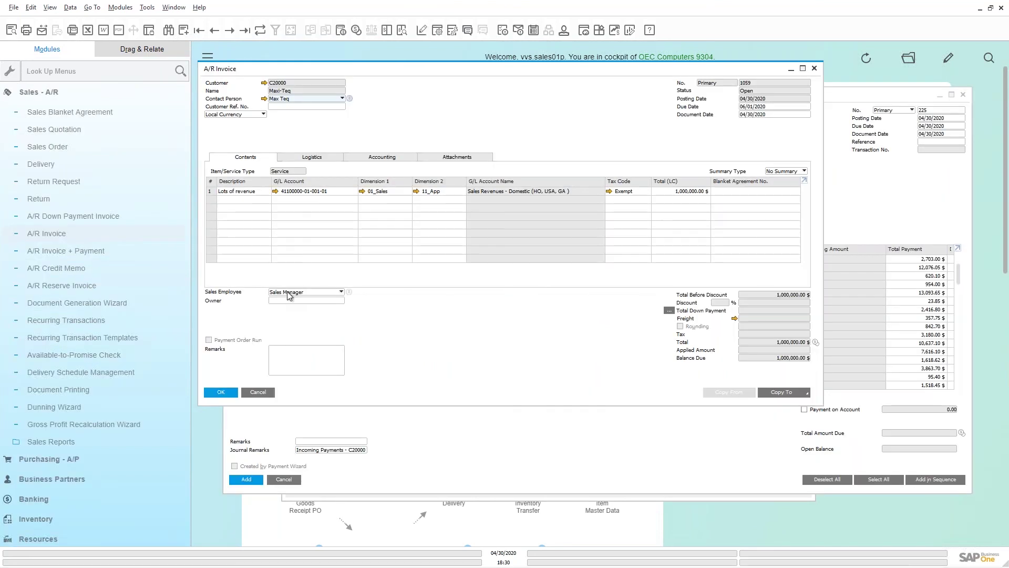